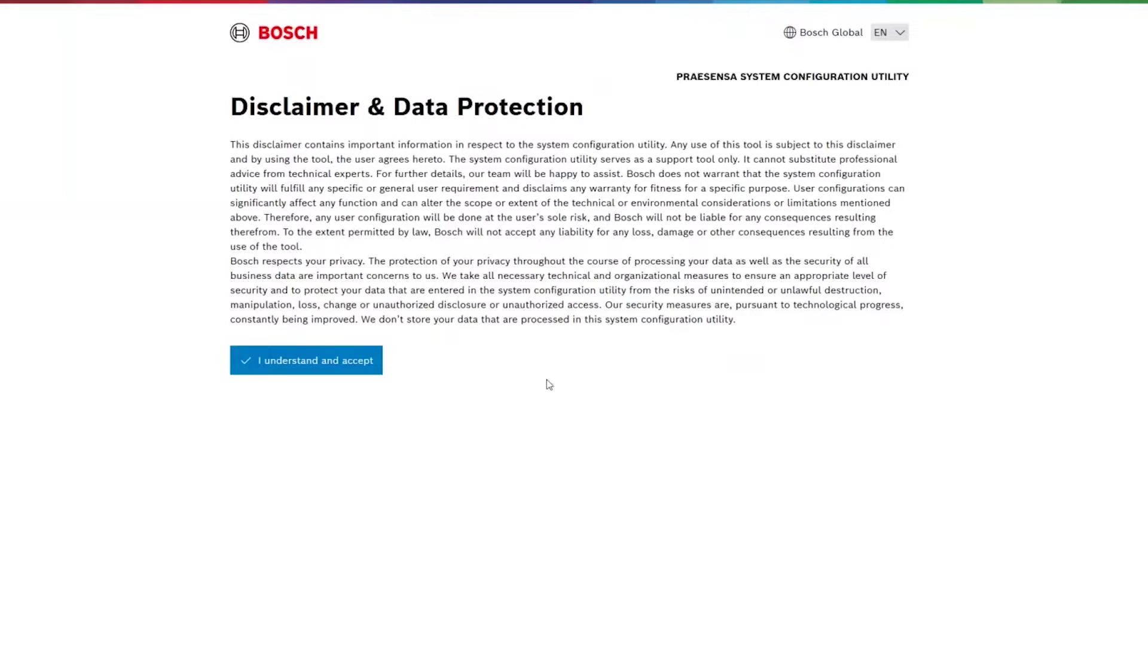
- Keep EN selected as the interface language in the language dropdown
left_click(904, 33)
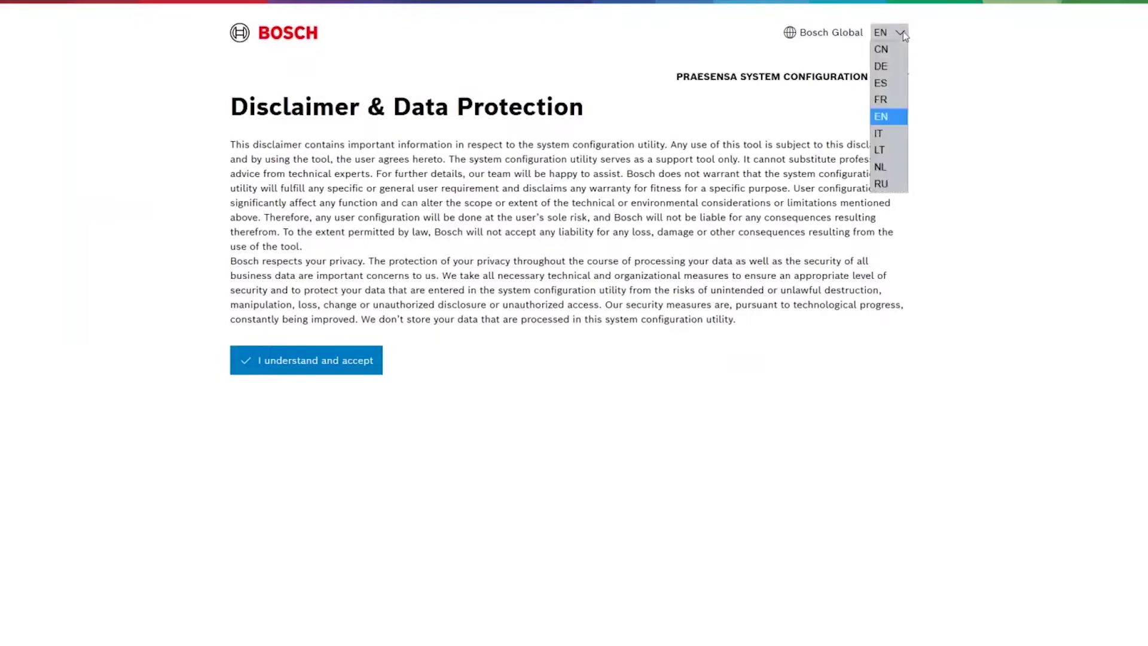
left_click(893, 116)
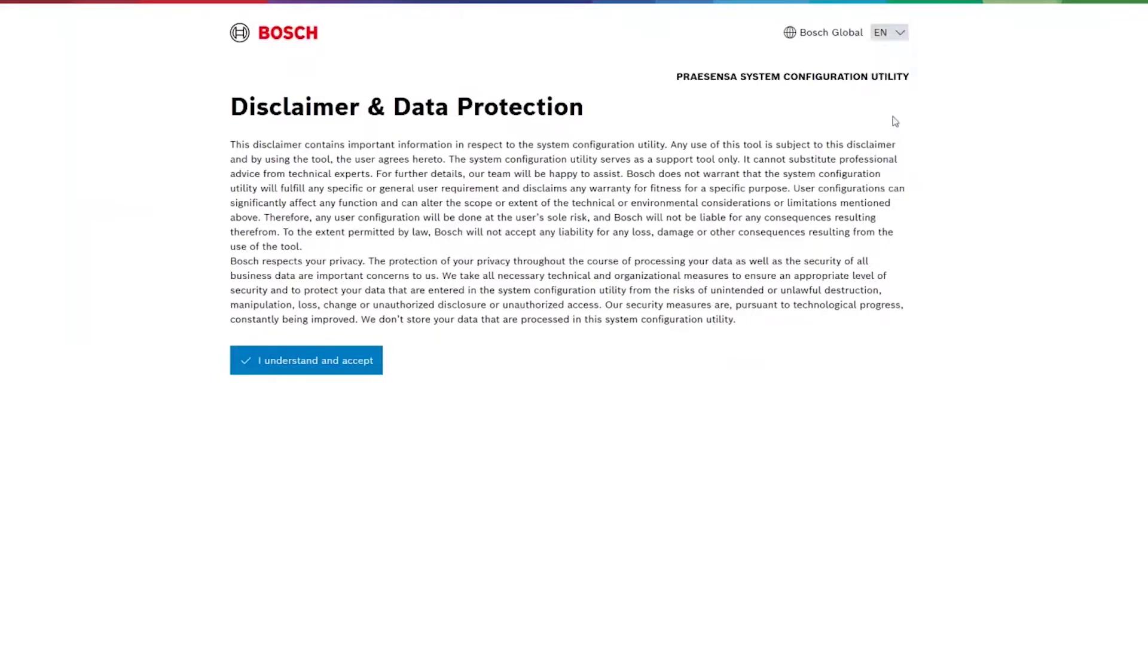
left_click(317, 363)
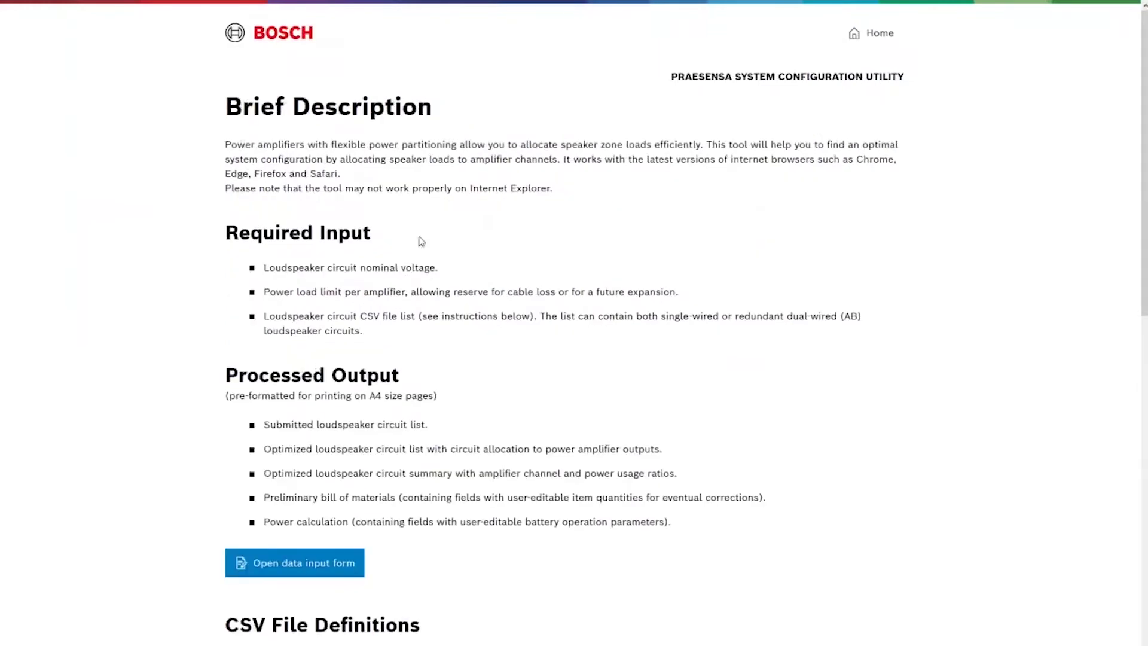
scroll(421, 241, "down", 5)
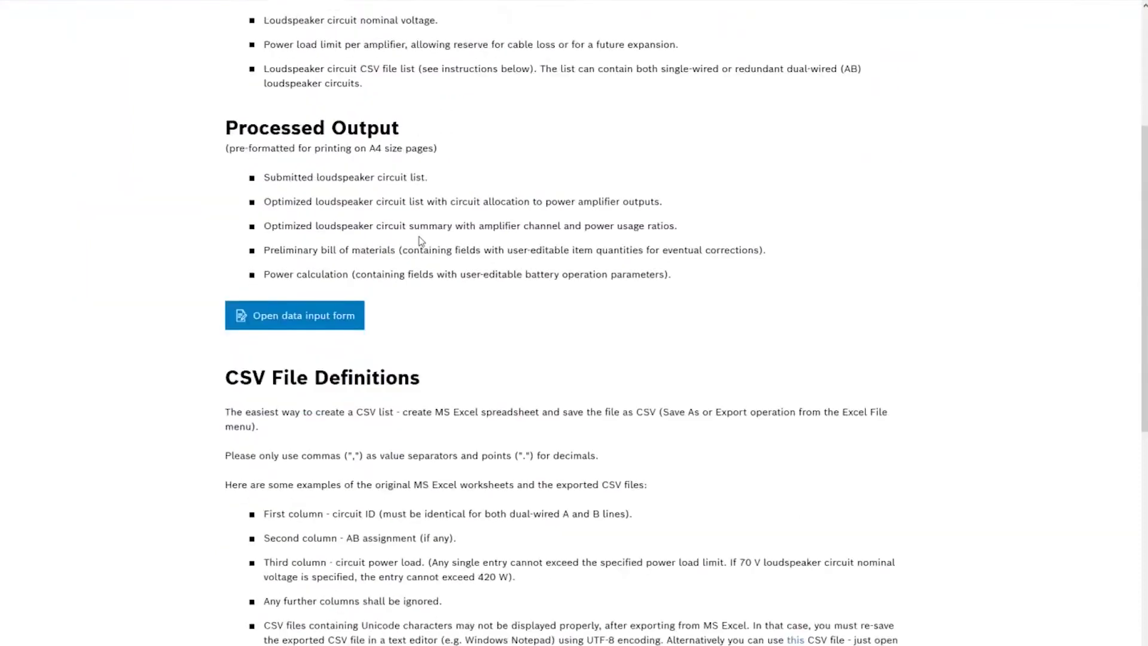
scroll(421, 241, "down", 4)
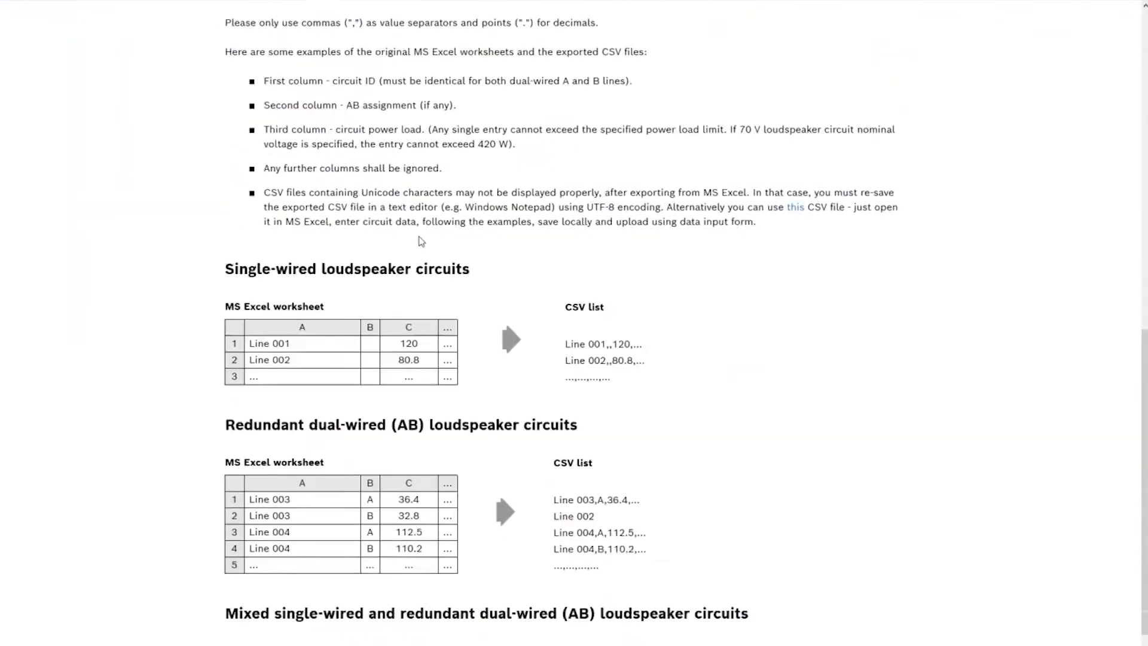
scroll(421, 241, "down", 2)
scroll(421, 241, "up", 8)
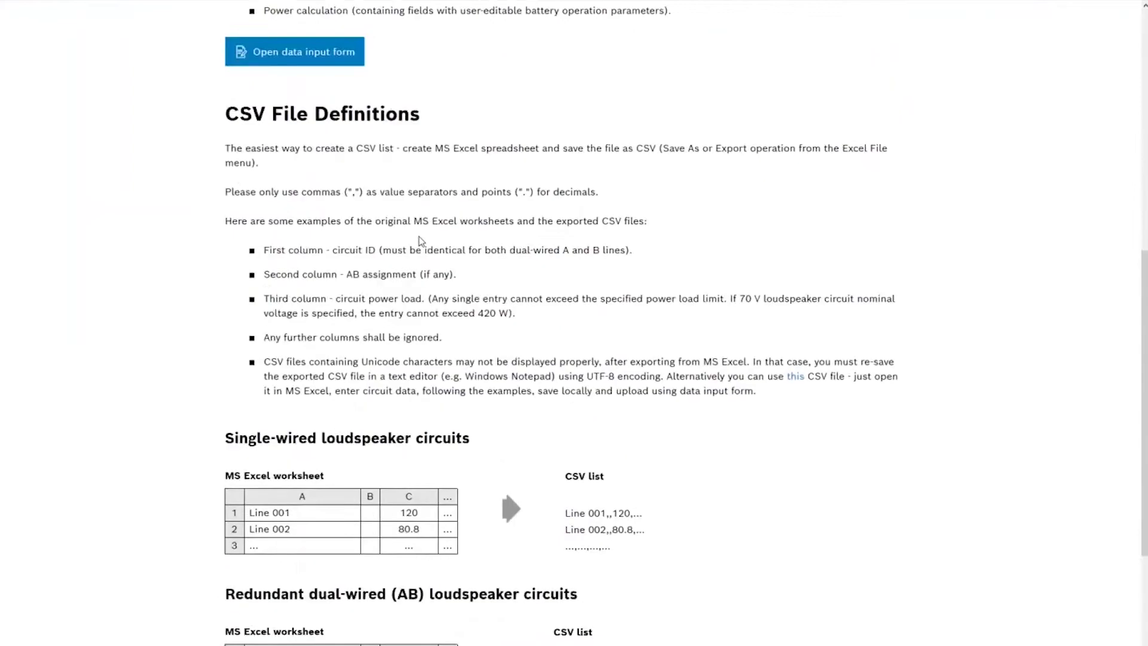
scroll(420, 236, "up", 4)
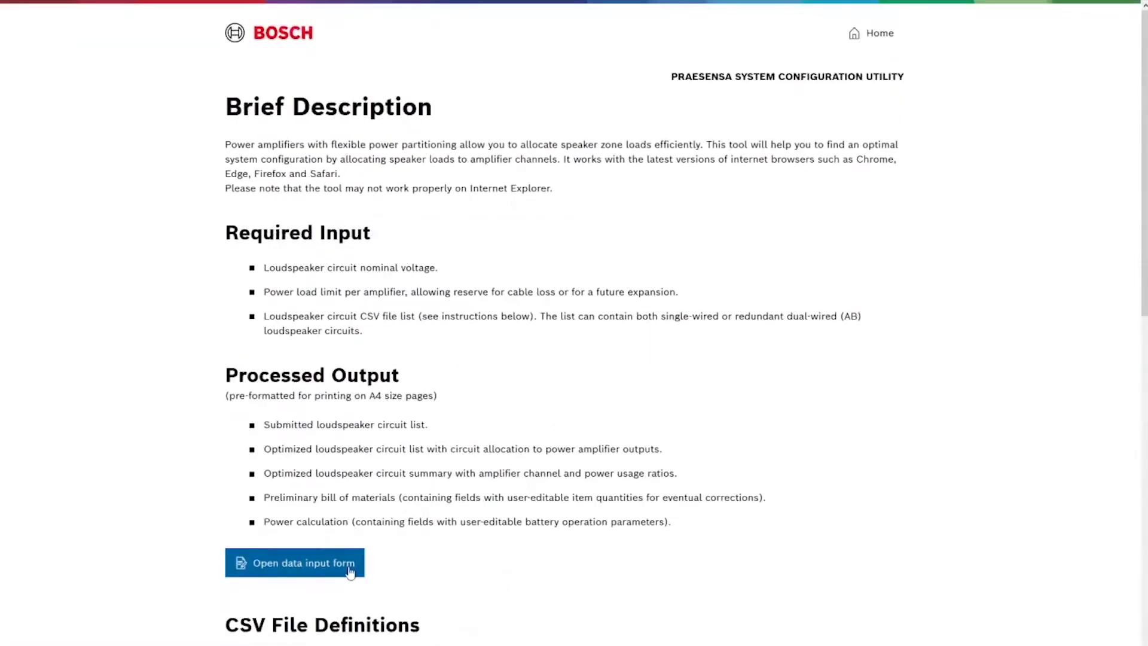
- Open the data input form and set the power reserve to 20 %
left_click(299, 566)
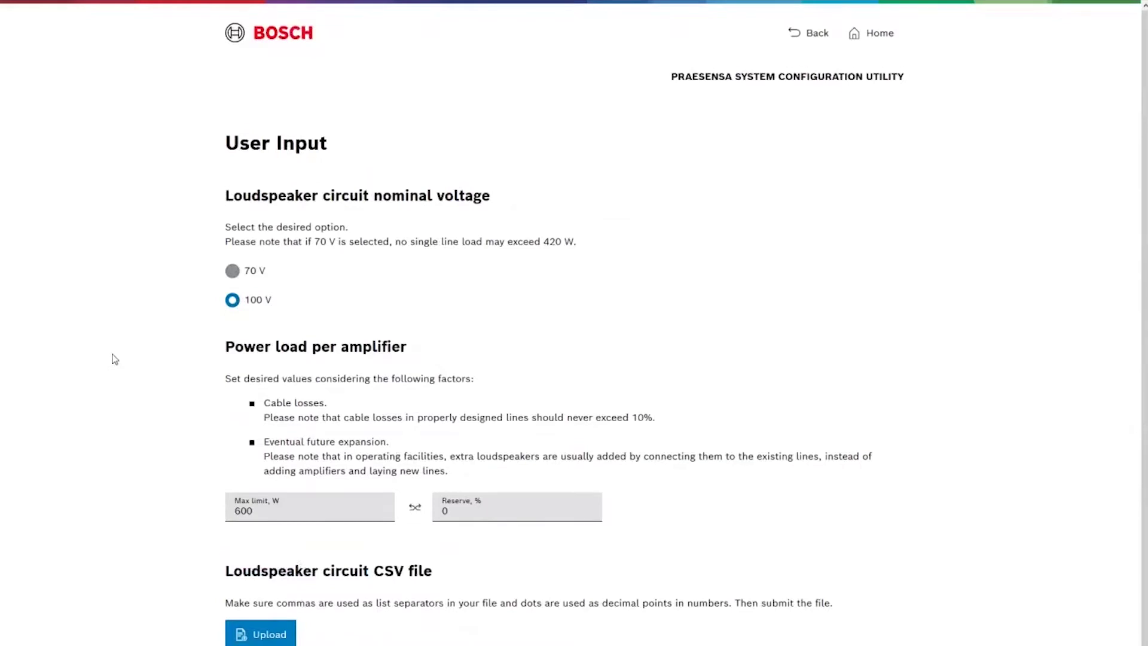
scroll(114, 359, "down", 1)
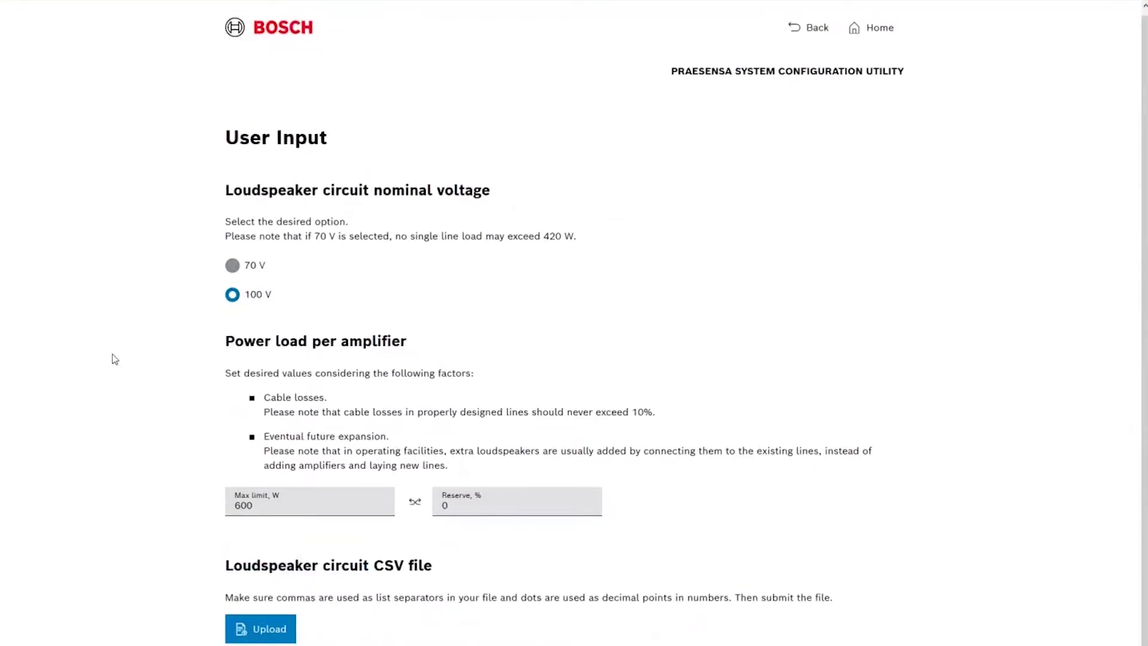
left_click(550, 503)
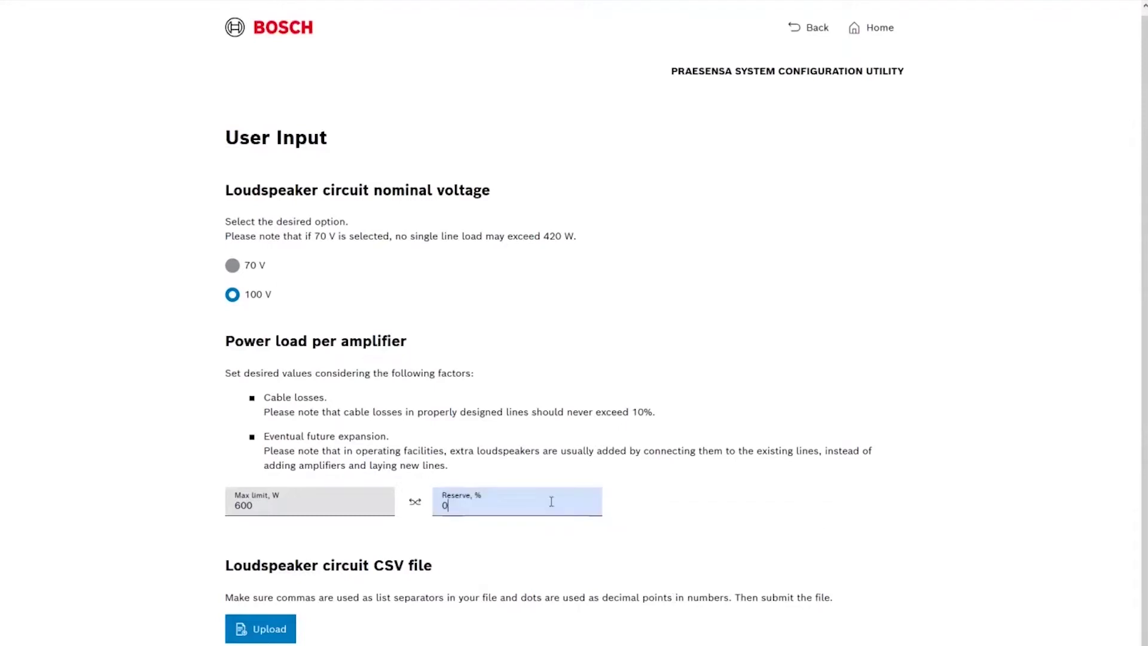
key("BackSpace")
type("20")
key("Up")
key("Up")
key("Down")
key("Down")
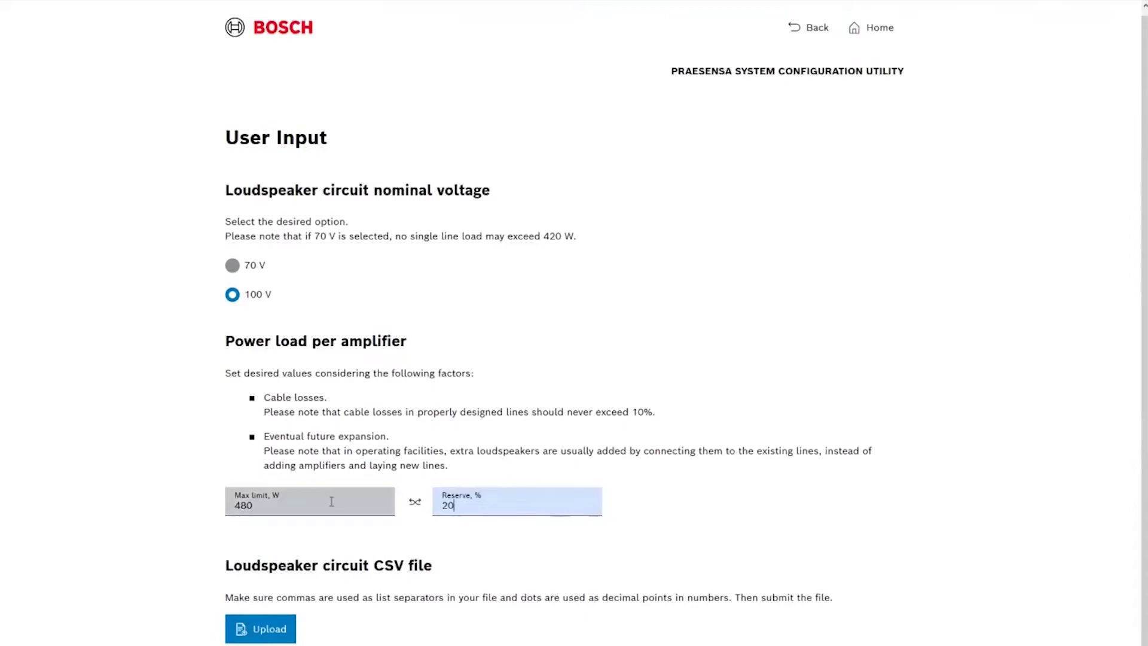
- Check the maximum power limit field, now showing 480 W at 100 V
mouse_move(268, 505)
left_click(266, 504)
scroll(266, 504, "down", 2)
scroll(267, 504, "up", 2)
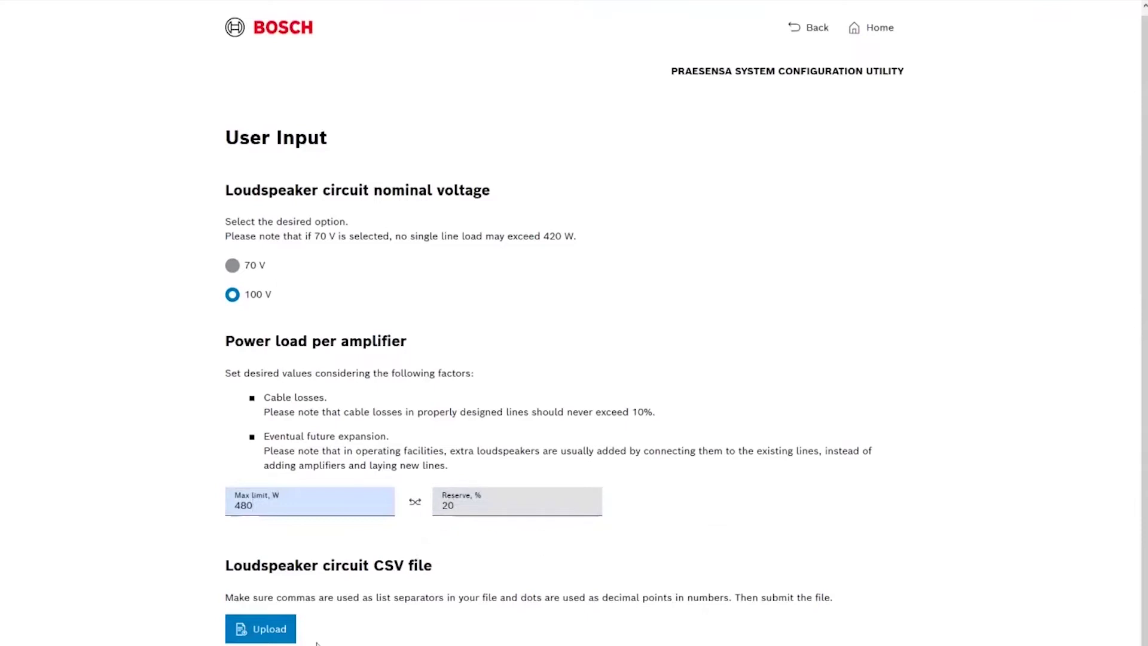
- Upload STF_5_ELT_XX_LA_1020_03_P.csv as the loudspeaker circuit list
left_click(270, 635)
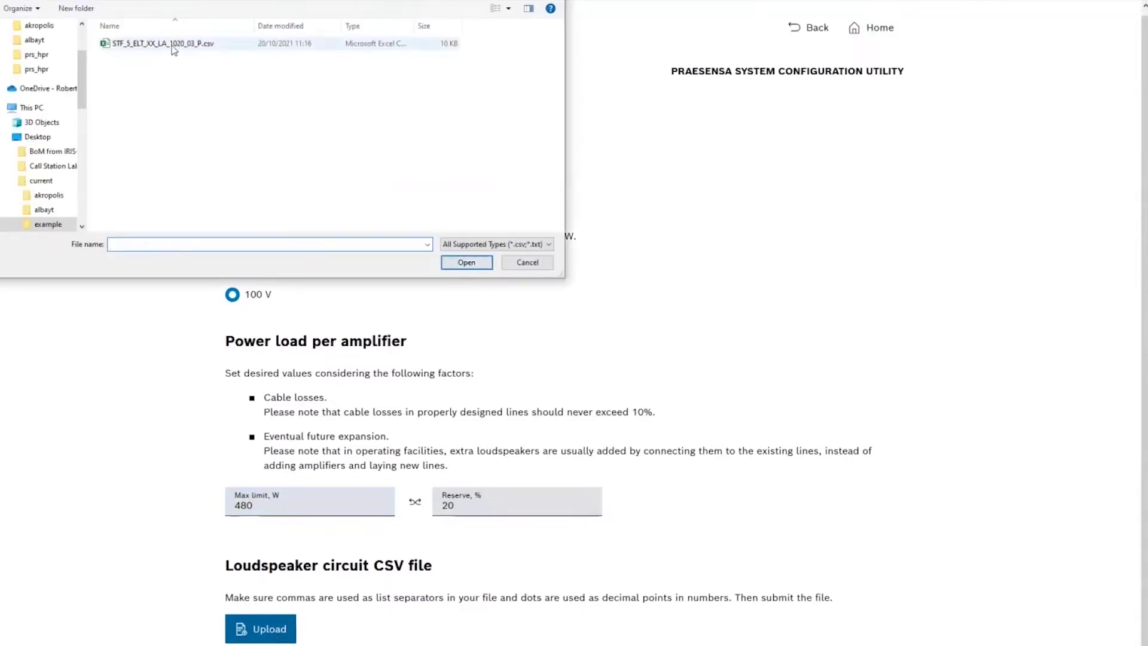
left_click(173, 47)
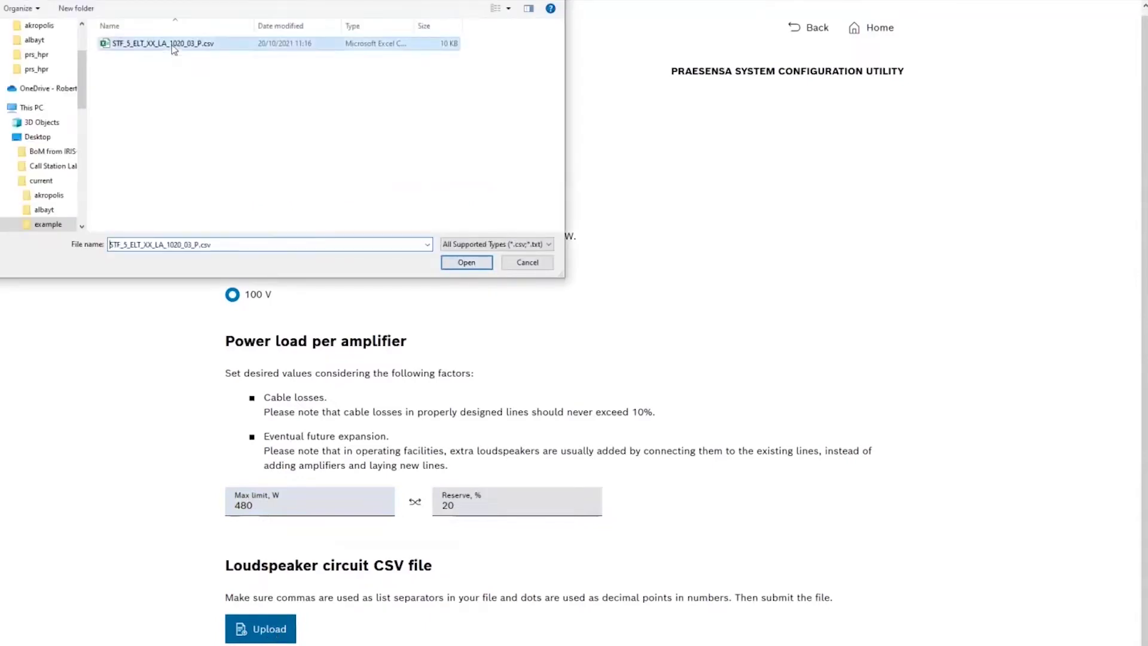
left_click(473, 263)
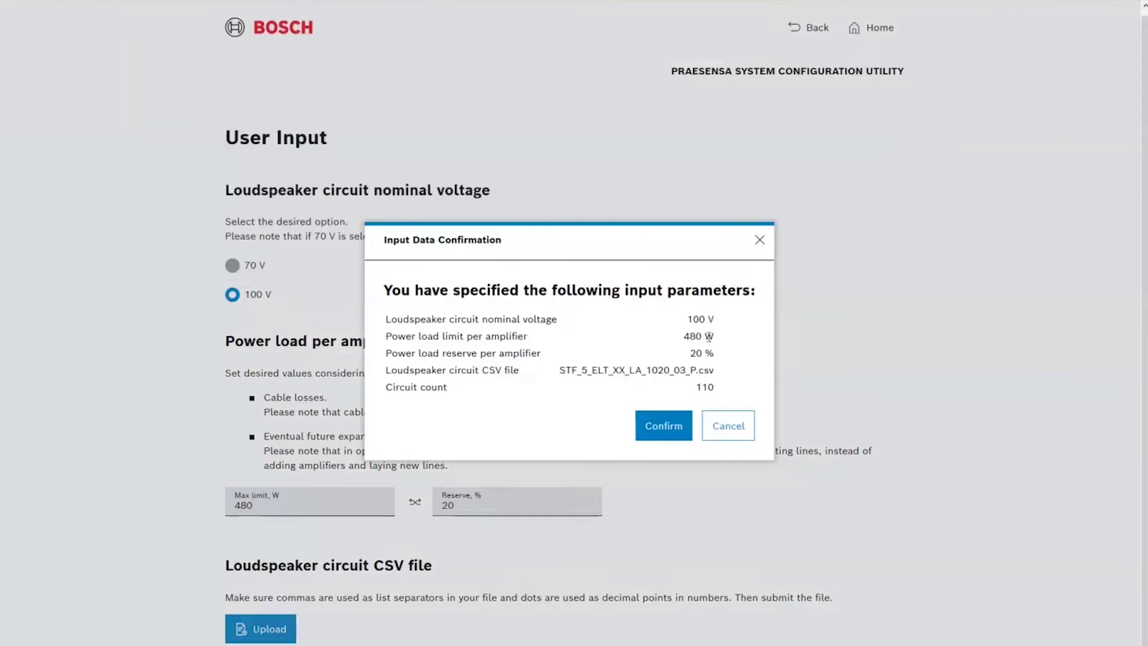
- Confirm the inputs to generate the report and title the project 'Your Project Name'
left_click(655, 430)
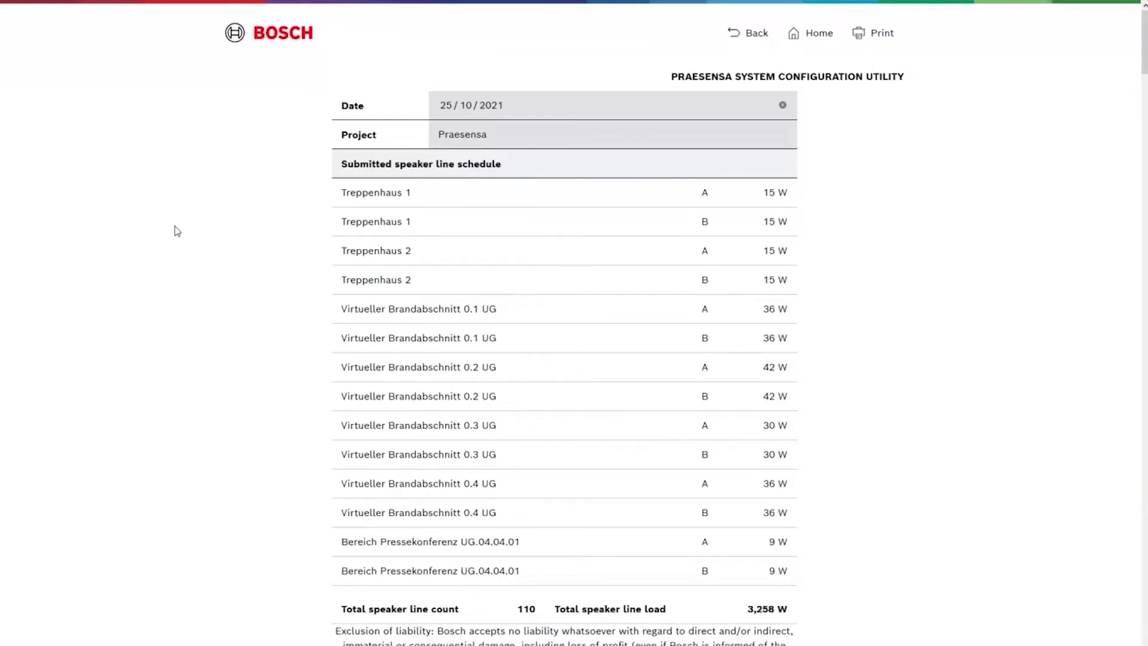
left_click(585, 110)
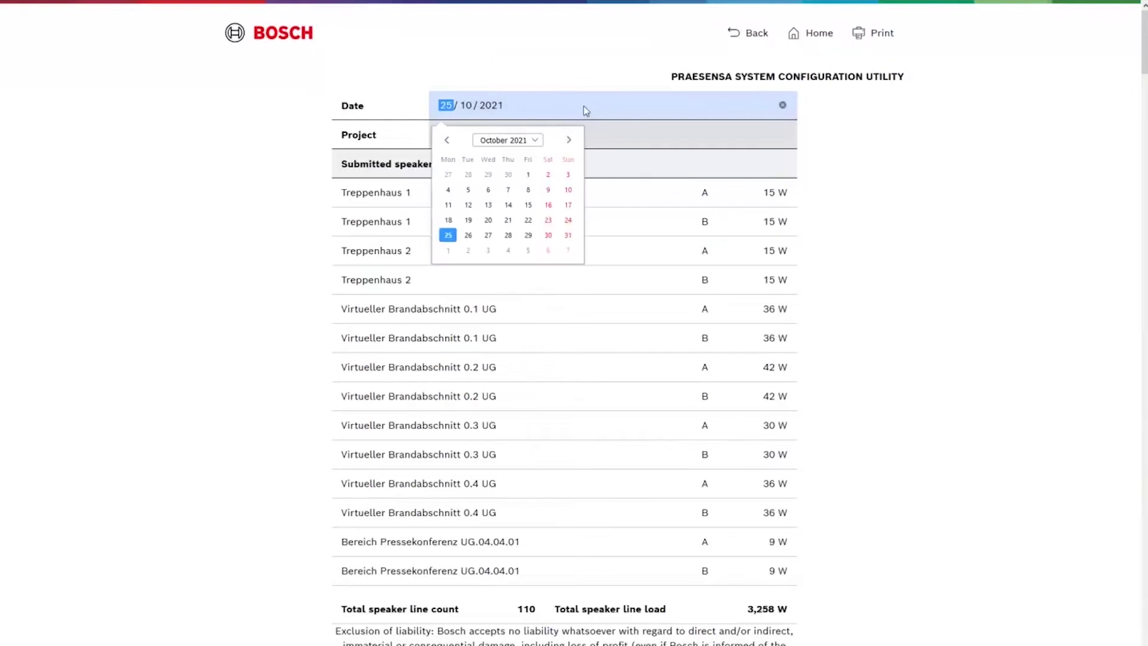
left_click(602, 134)
type("Praesensa")
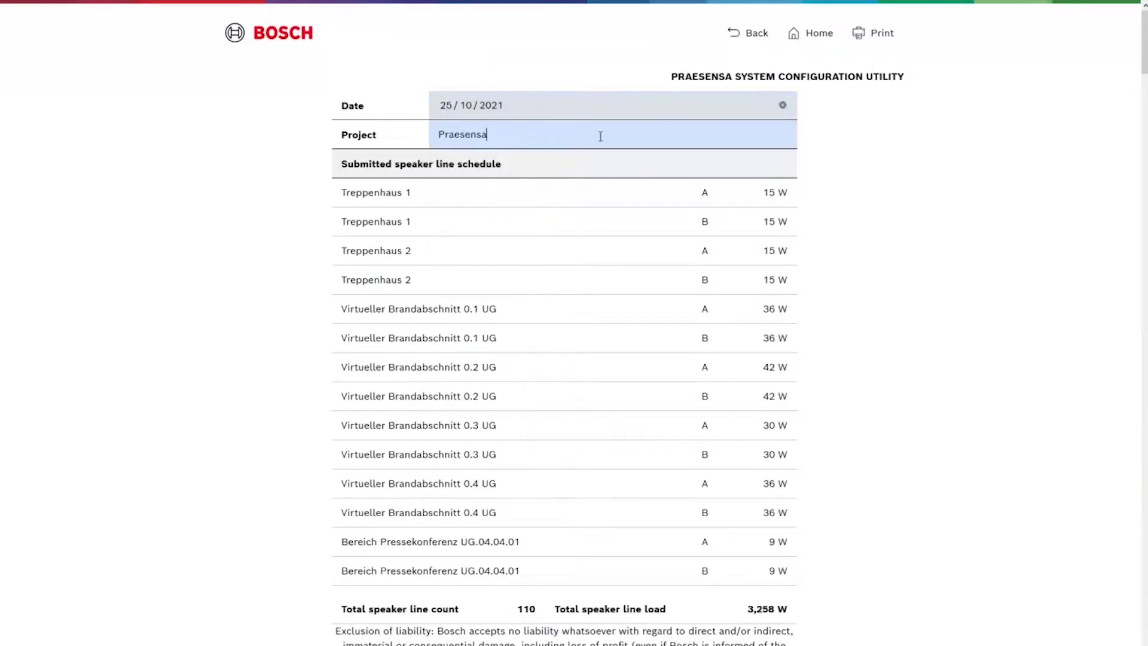
double_click(447, 122)
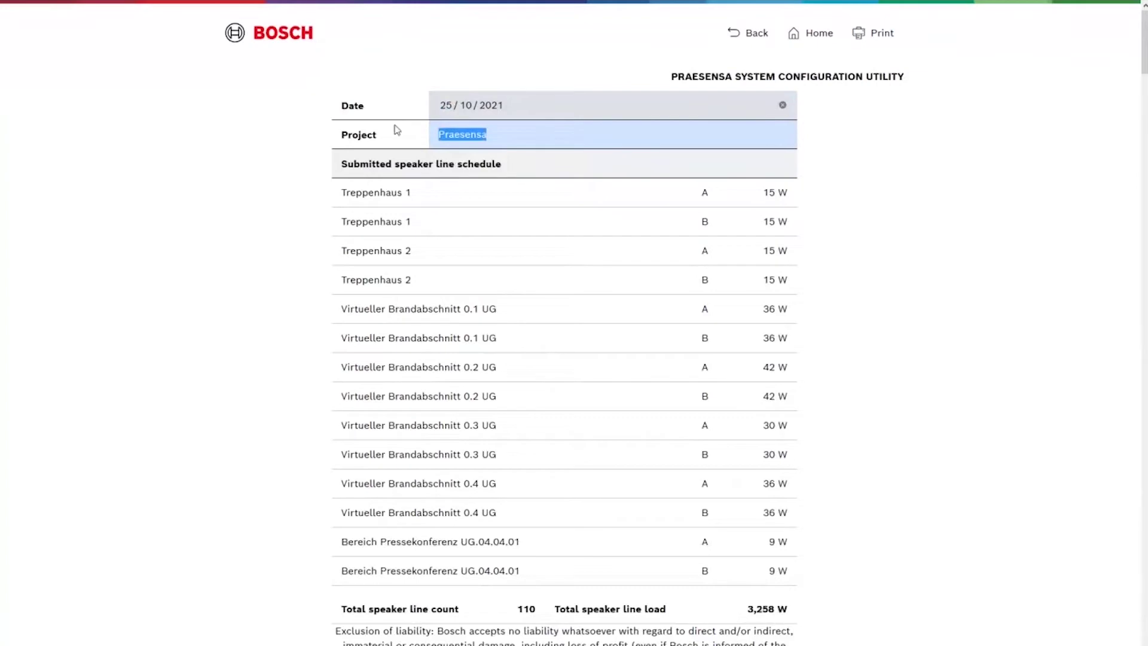
type("Your Project Name")
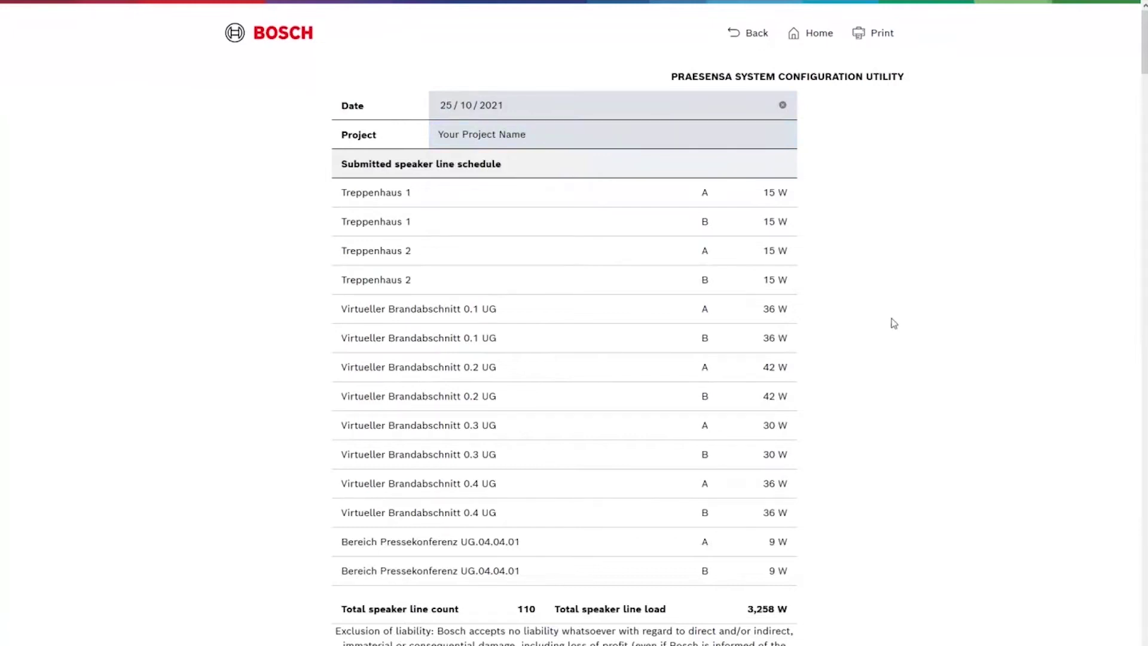
- Scroll through the optimized speaker line schedule to the Cluster03 006/007 PRA-AD608 rows
scroll(688, 294, "down", 6)
scroll(688, 294, "down", 15)
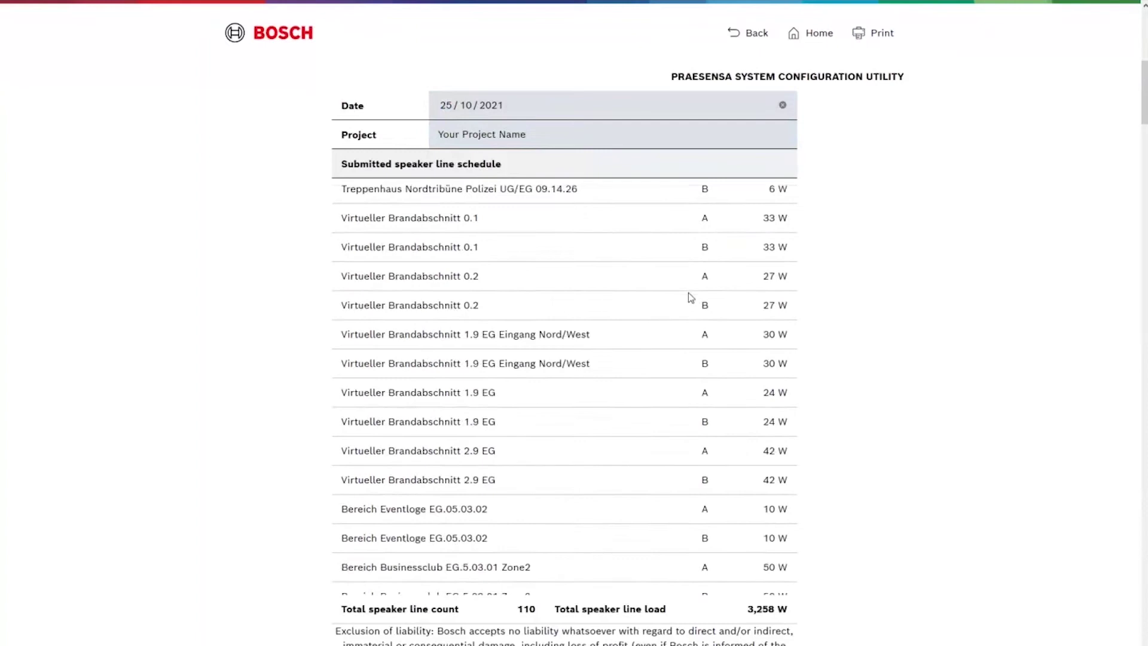
scroll(574, 221, "down", 14)
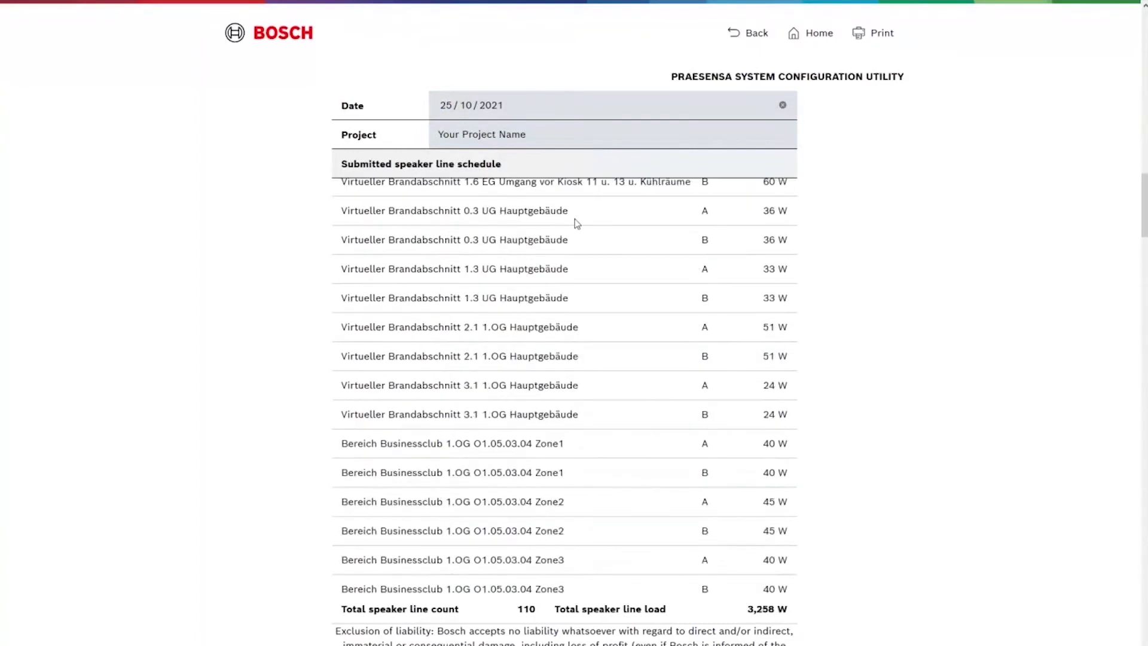
scroll(544, 232, "down", 6)
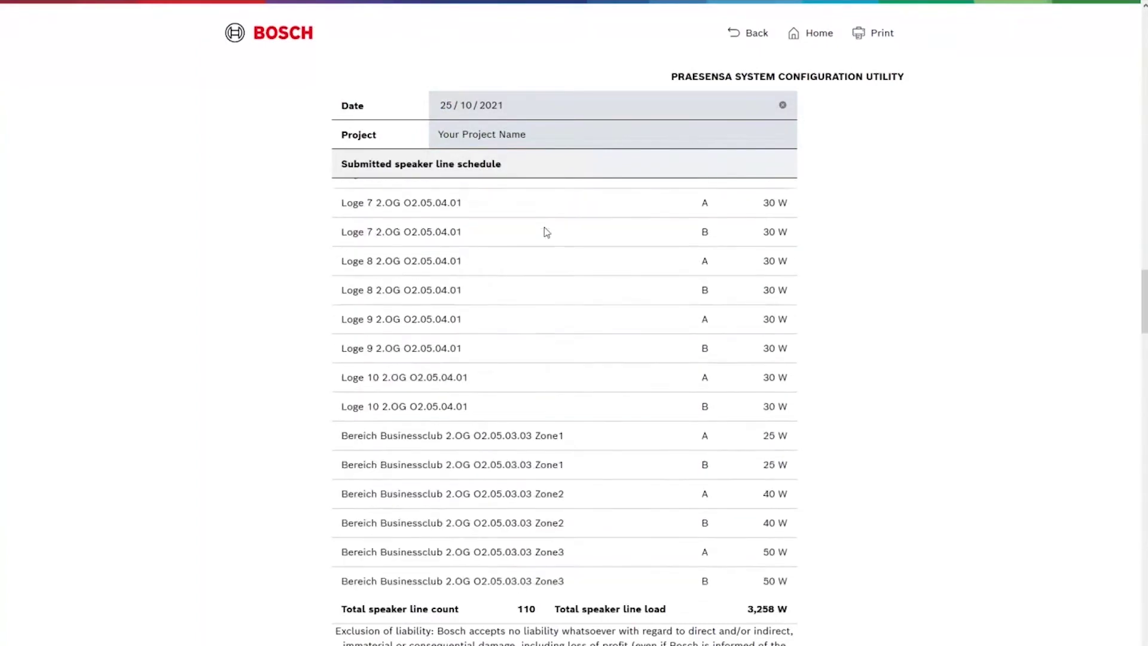
scroll(544, 232, "down", 8)
scroll(544, 232, "down", 1)
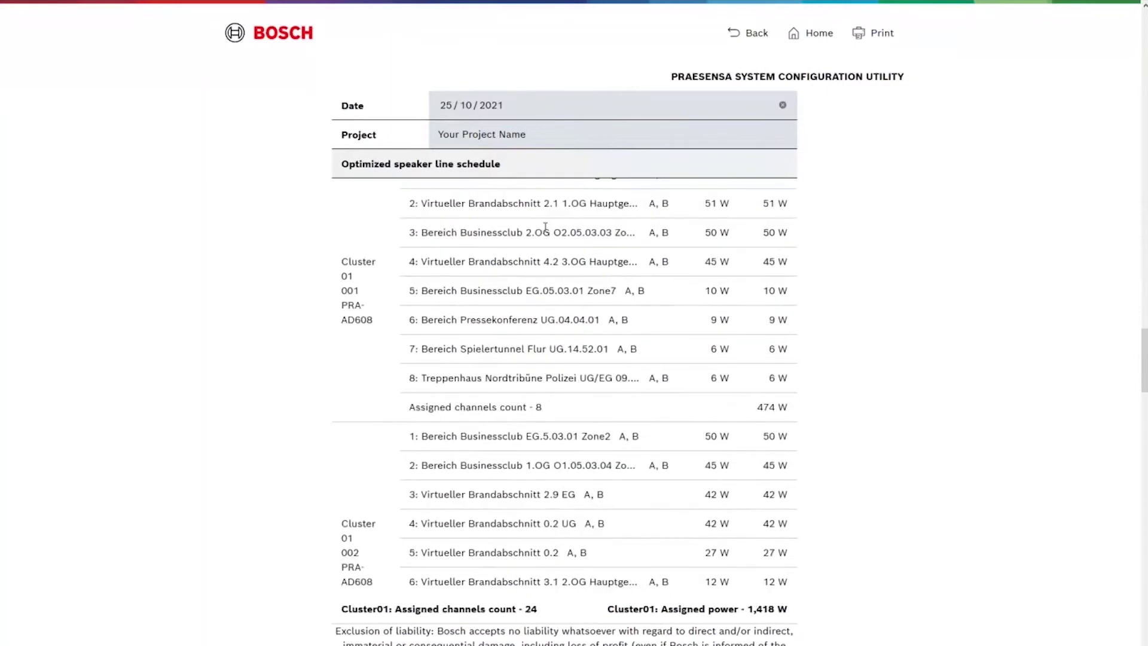
scroll(476, 238, "down", 3)
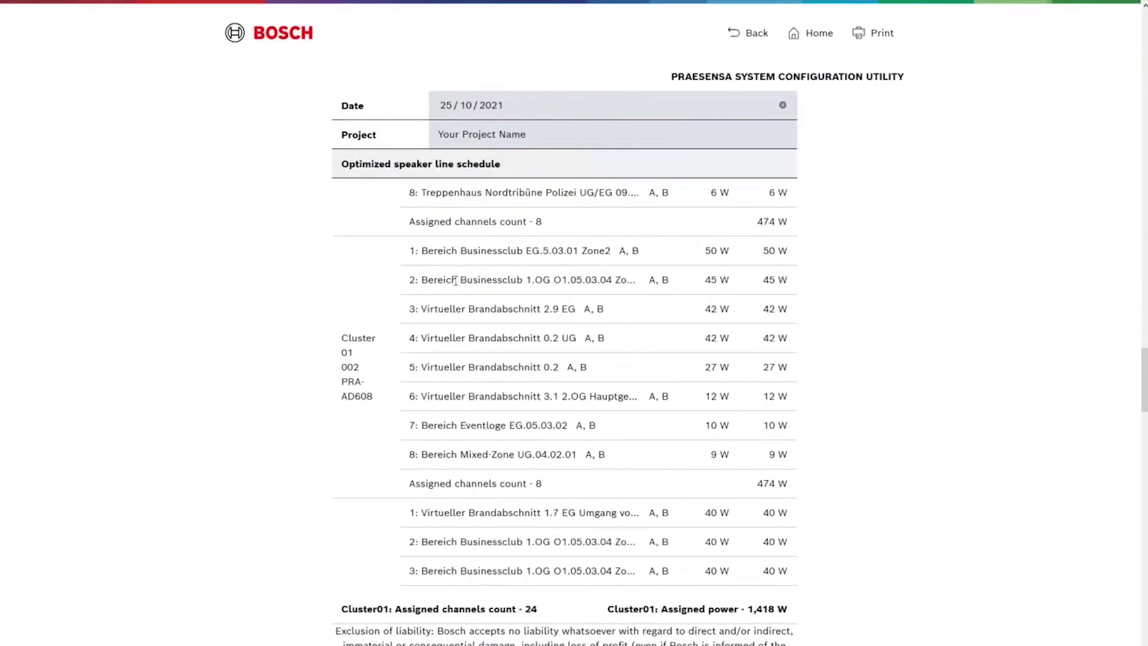
scroll(466, 263, "up", 3)
scroll(454, 287, "up", 2)
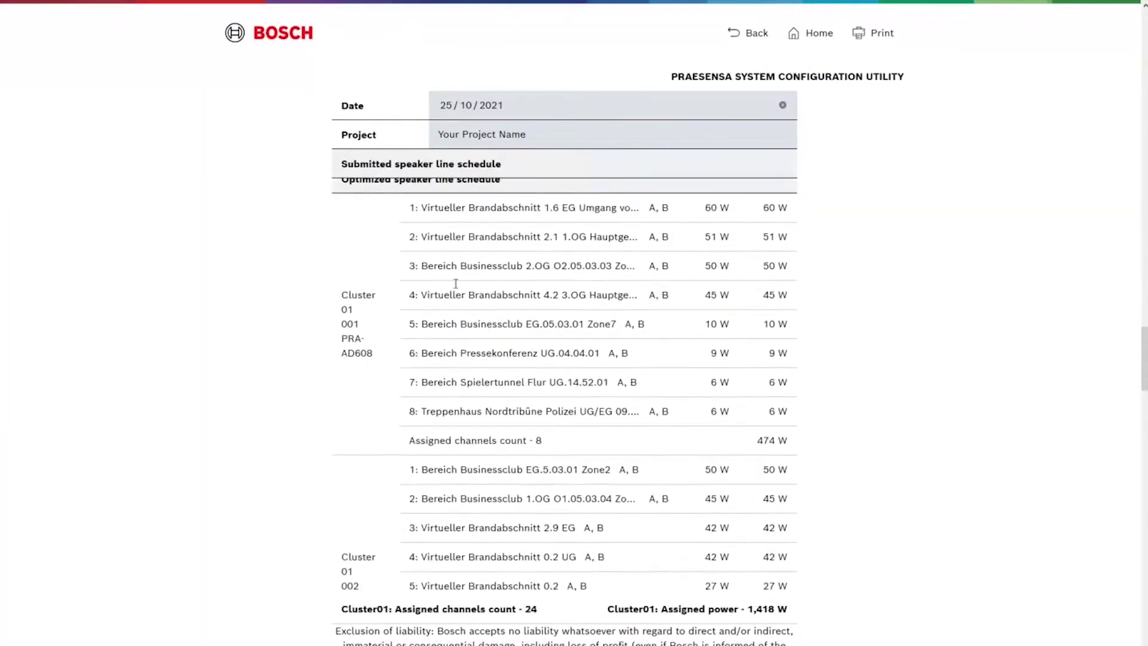
scroll(454, 284, "down", 3)
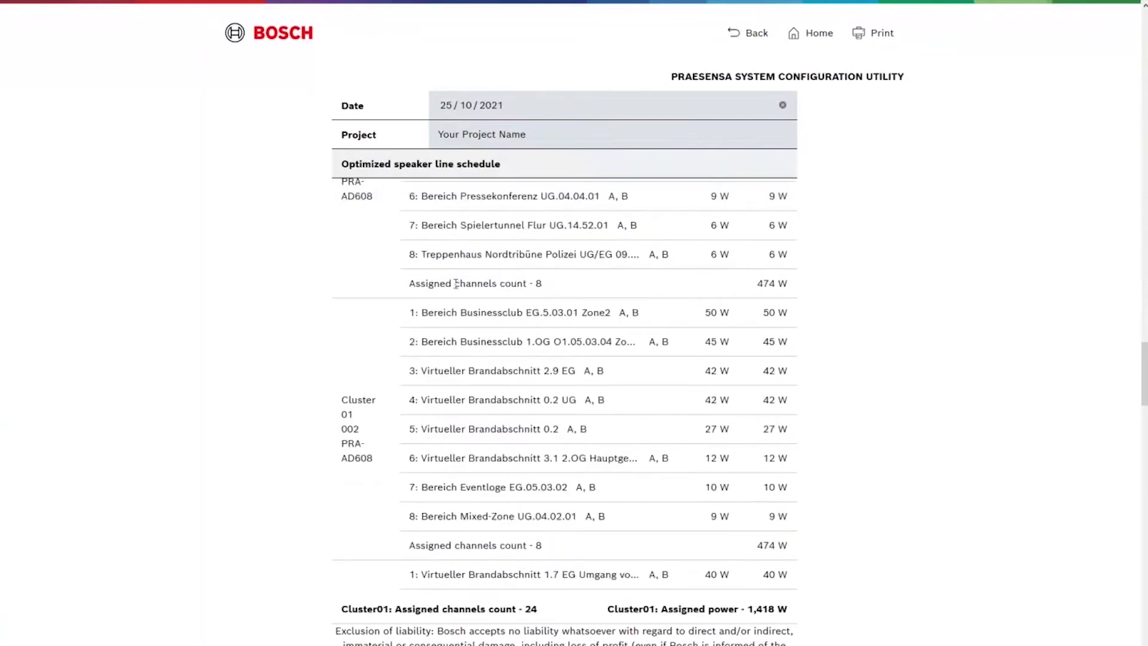
scroll(455, 283, "up", 2)
scroll(456, 283, "down", 2)
scroll(456, 283, "down", 4)
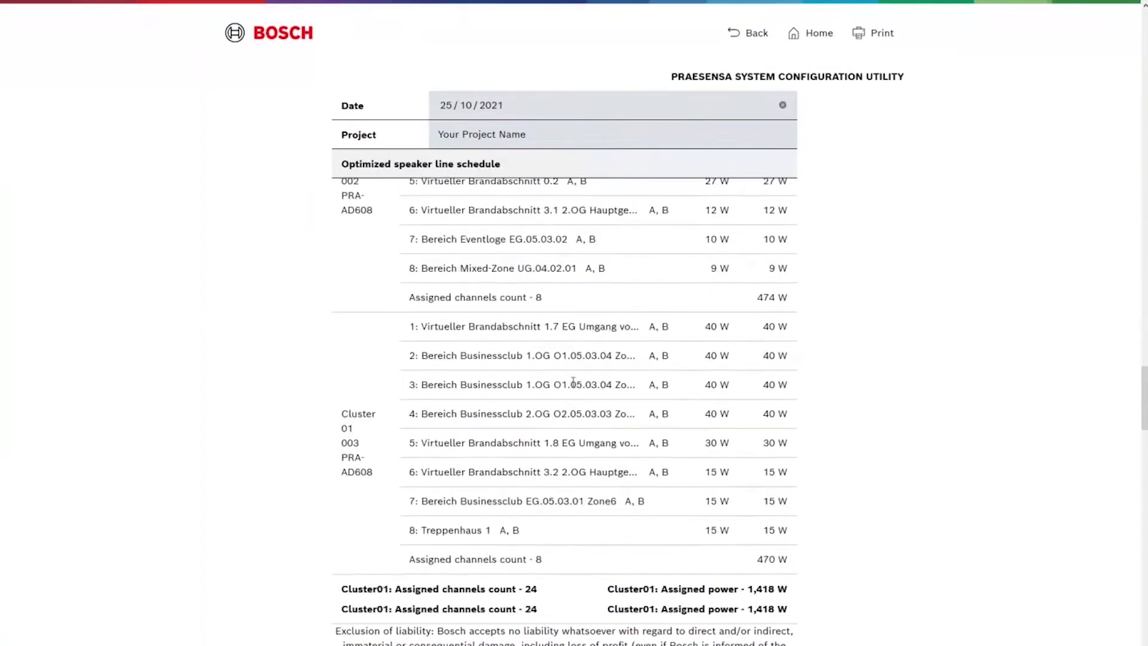
scroll(572, 381, "down", 3)
scroll(572, 359, "down", 3)
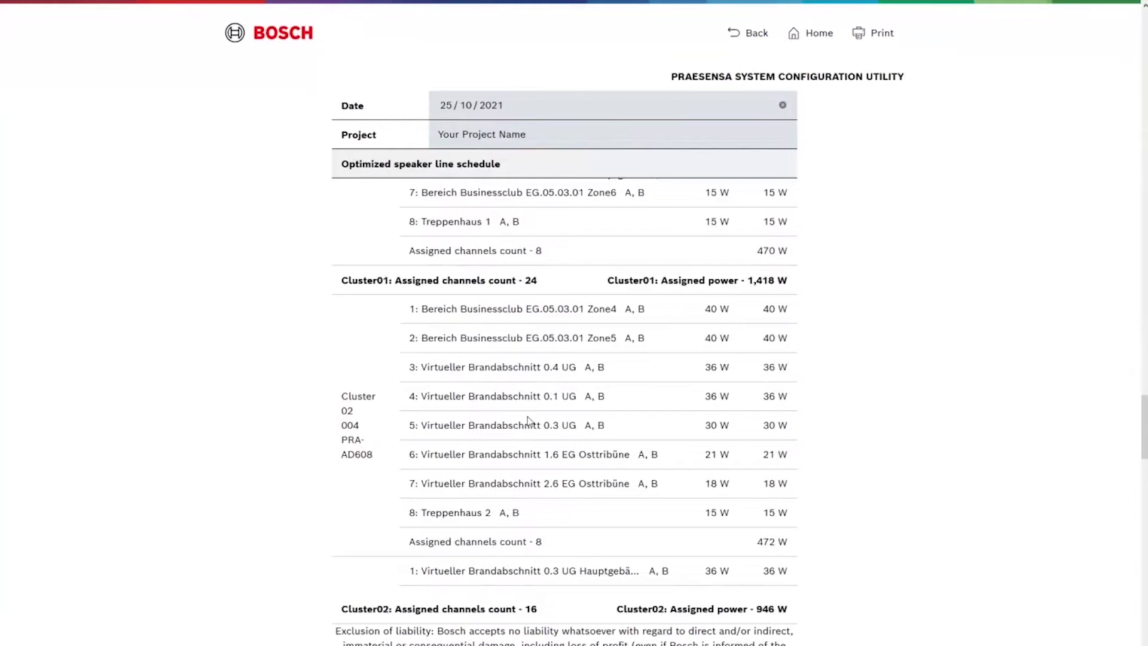
scroll(529, 420, "down", 6)
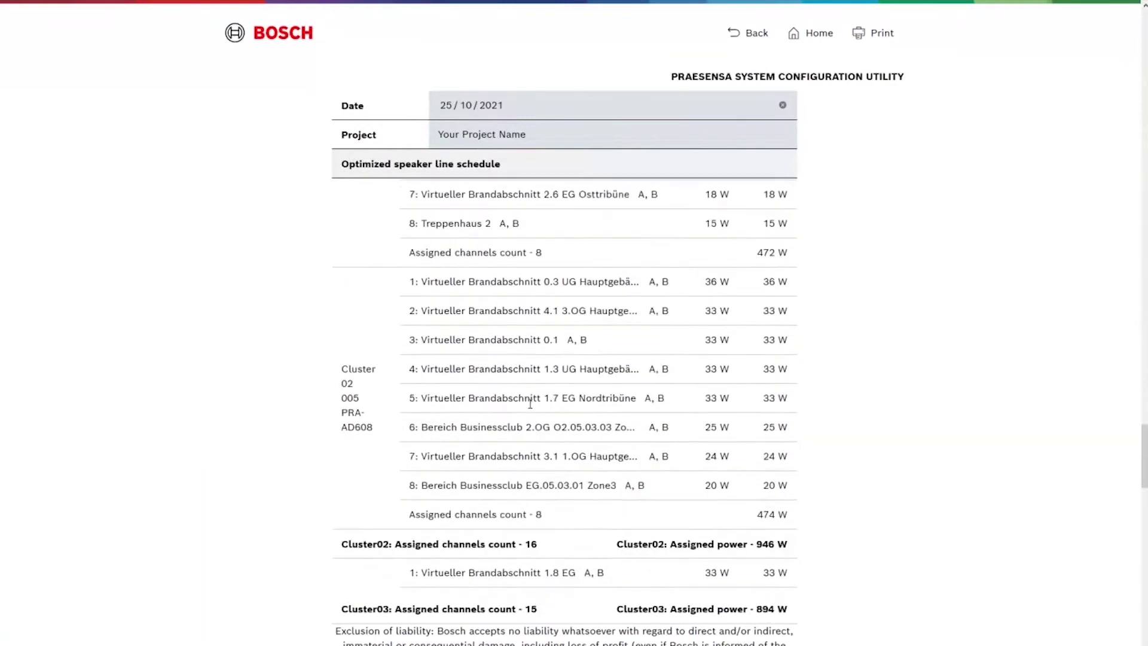
scroll(529, 403, "down", 8)
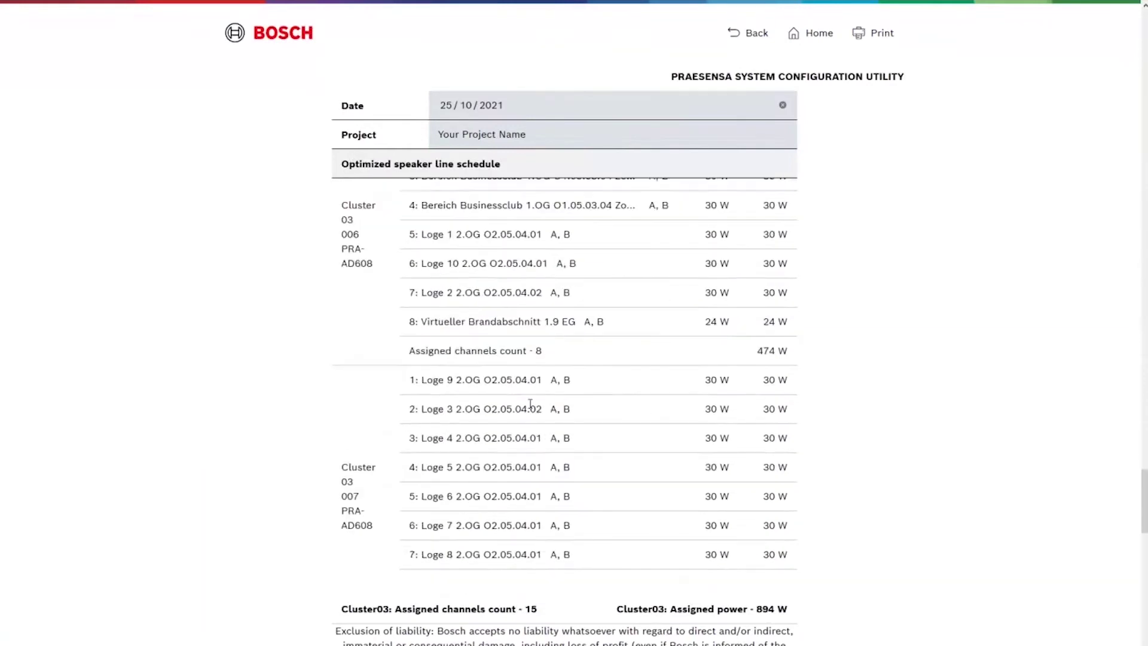
- Scroll on to the speaker line summary and the preliminary bill of materials table
scroll(530, 403, "down", 5)
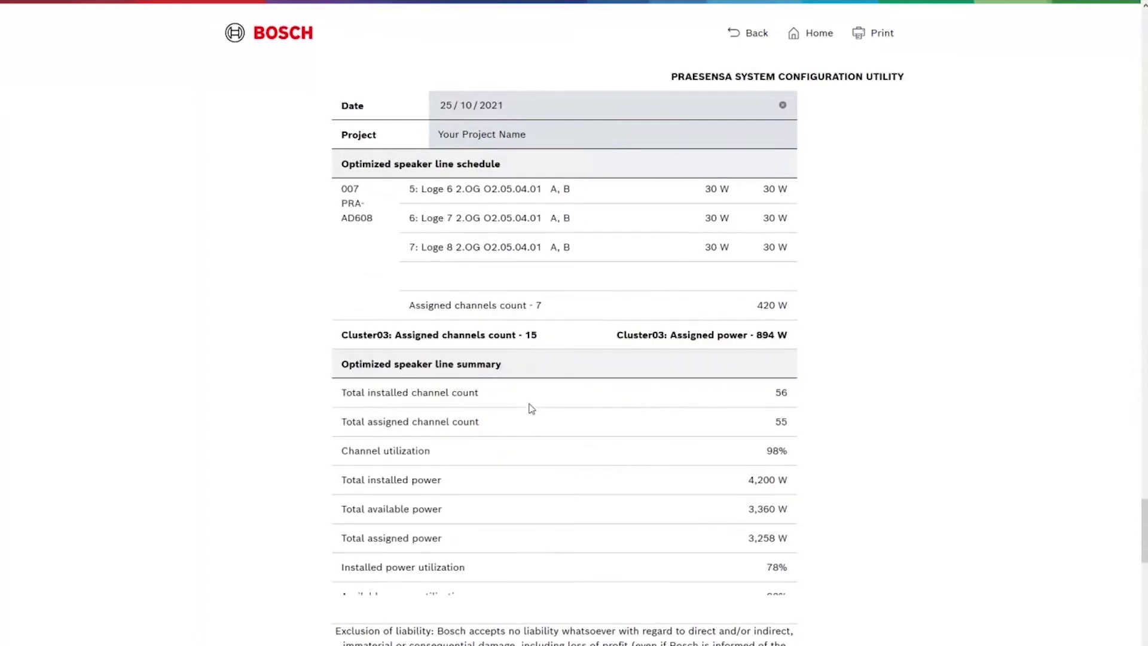
scroll(532, 406, "down", 1)
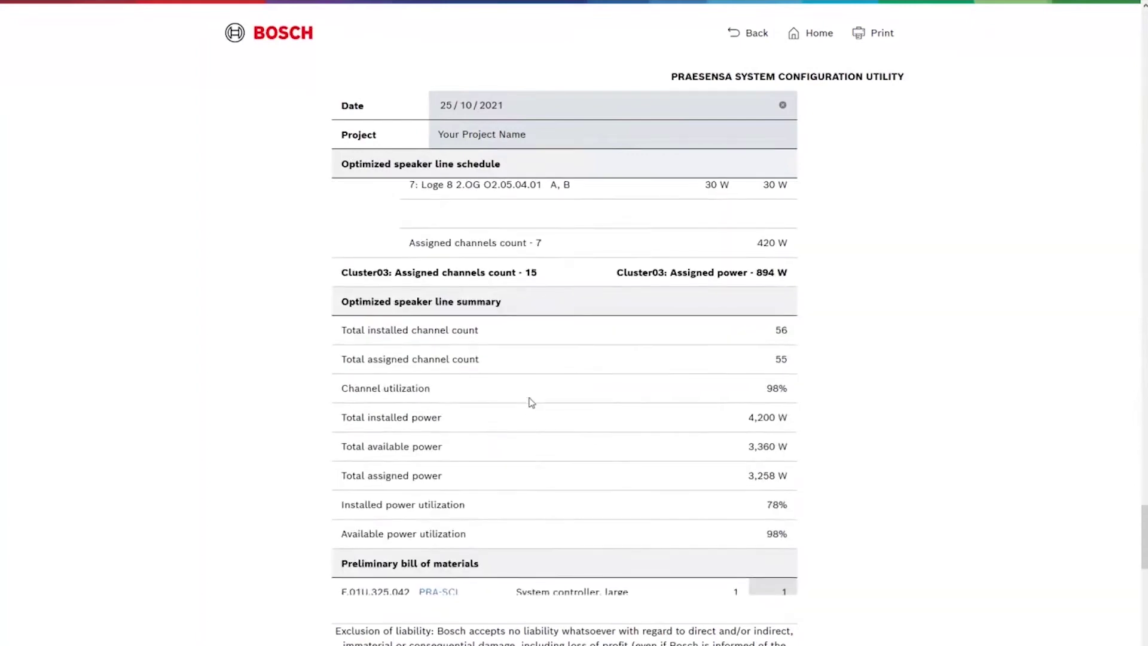
scroll(531, 402, "down", 1)
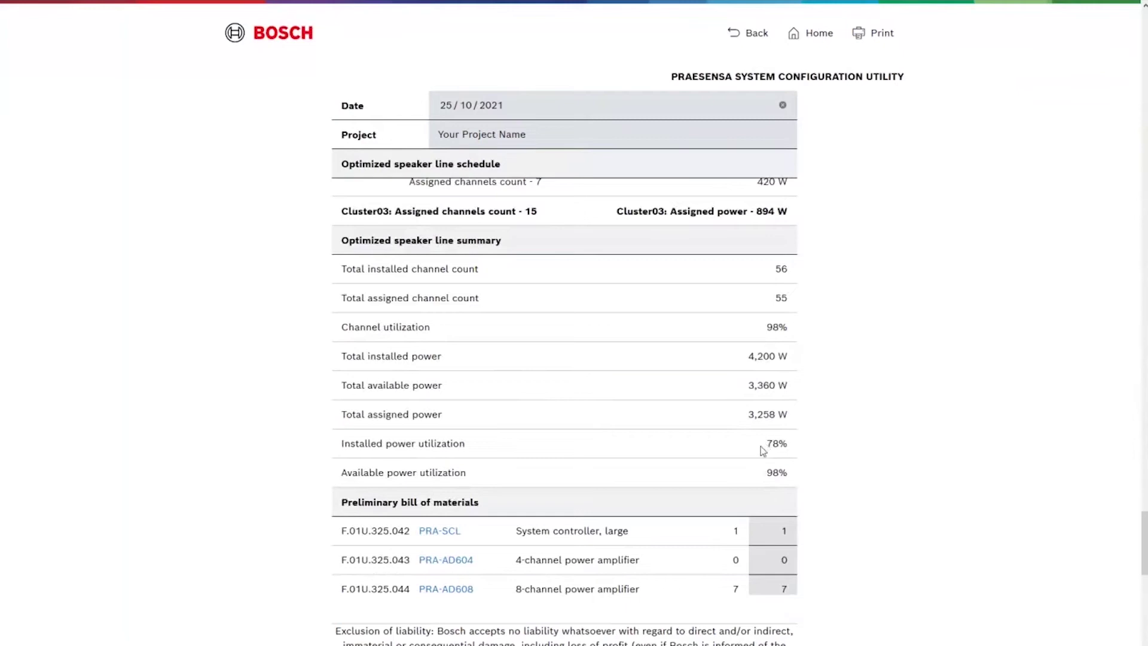
scroll(857, 415, "down", 3)
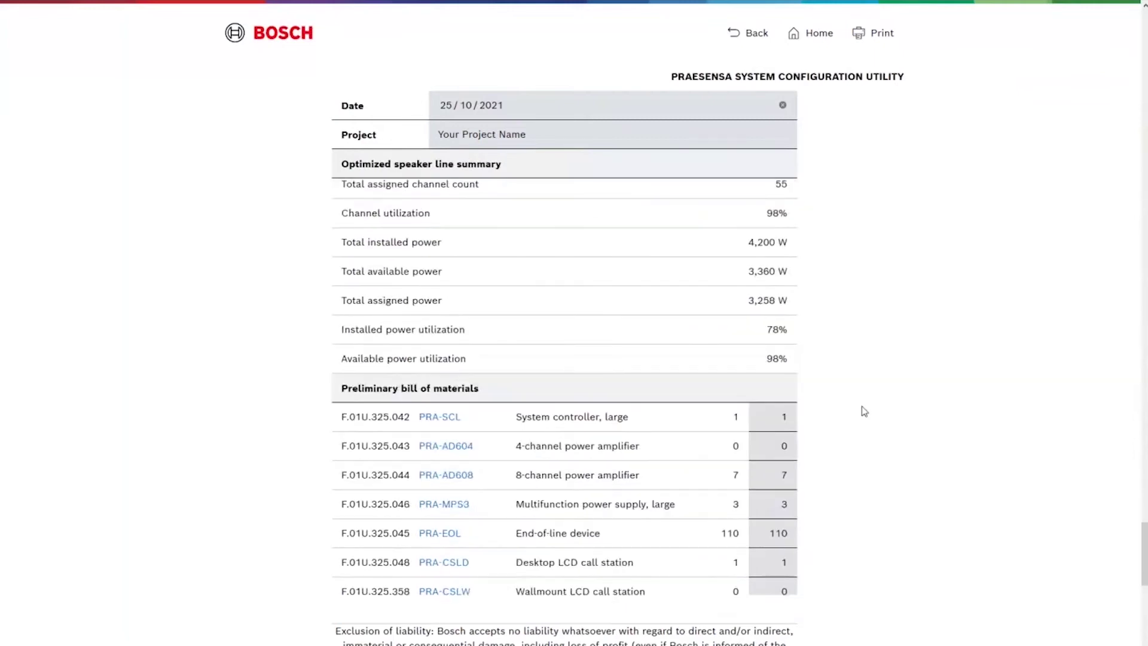
scroll(864, 411, "down", 2)
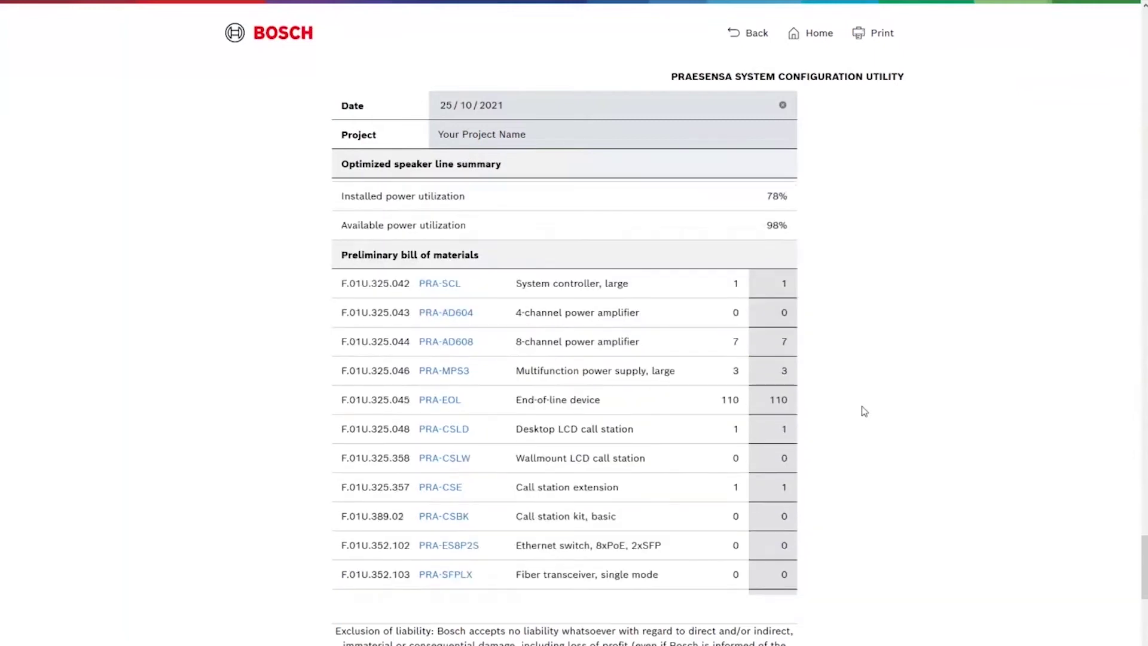
scroll(863, 411, "down", 1)
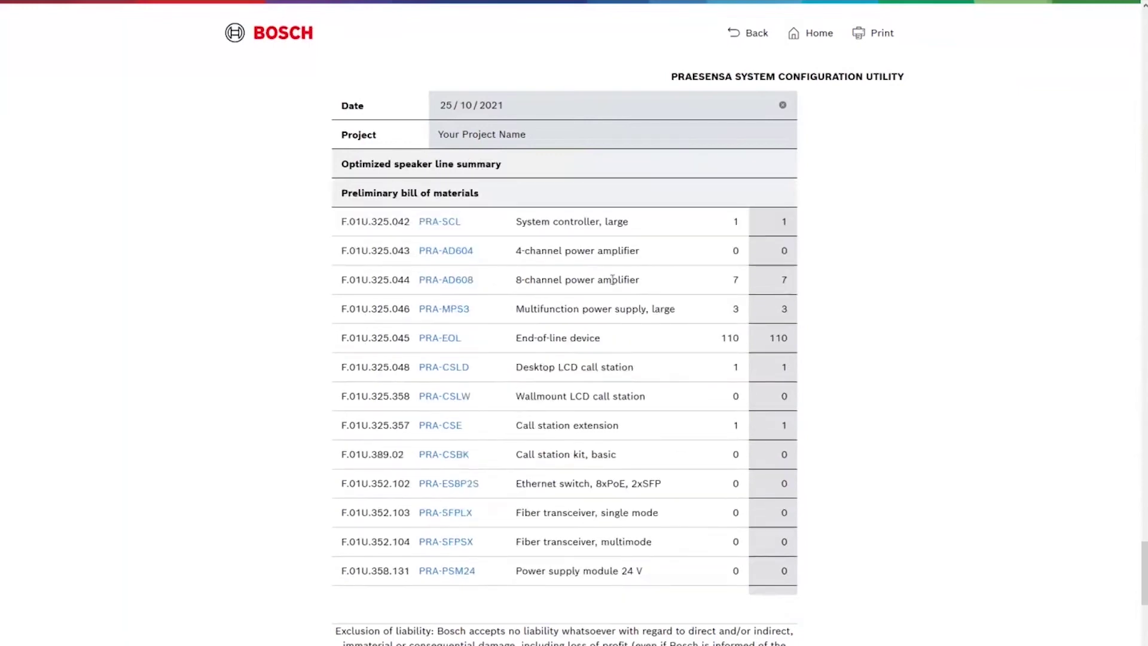
- Set quantities to 2 PRA-SCL, 4 PRA-CSLD, 1 PRA-CSLW and 5 PRA-CSE
left_click(788, 226)
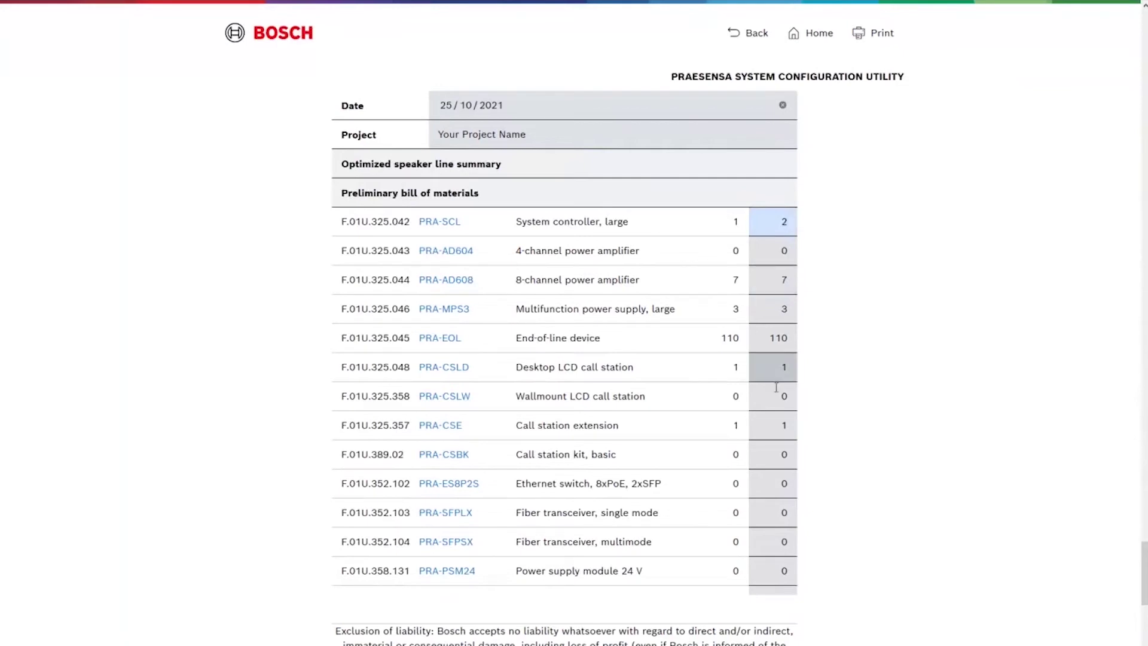
left_click(791, 369)
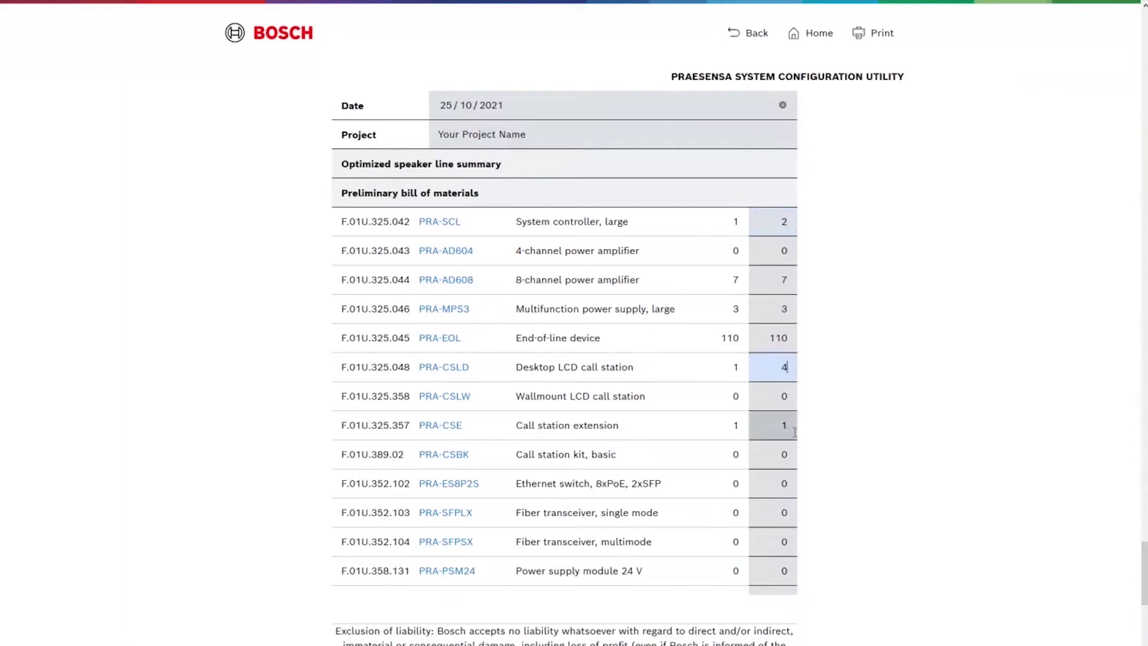
left_click(790, 400)
key("Up")
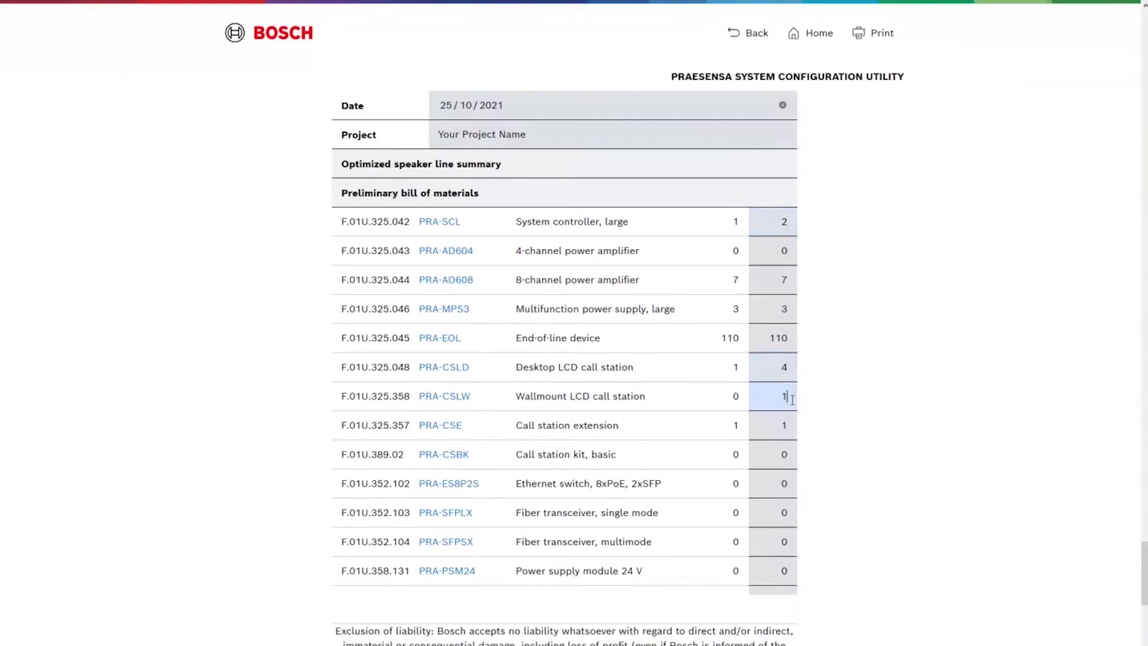
left_click(790, 426)
key("Up")
key("Up")
scroll(905, 419, "down", 3)
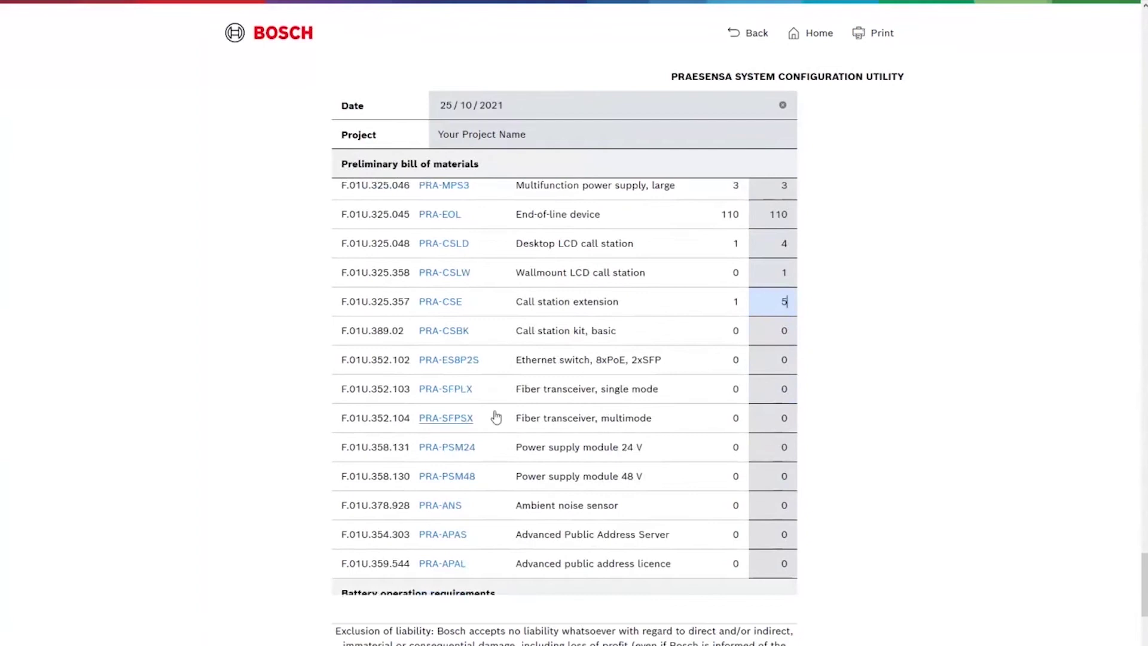
scroll(593, 440, "up", 1)
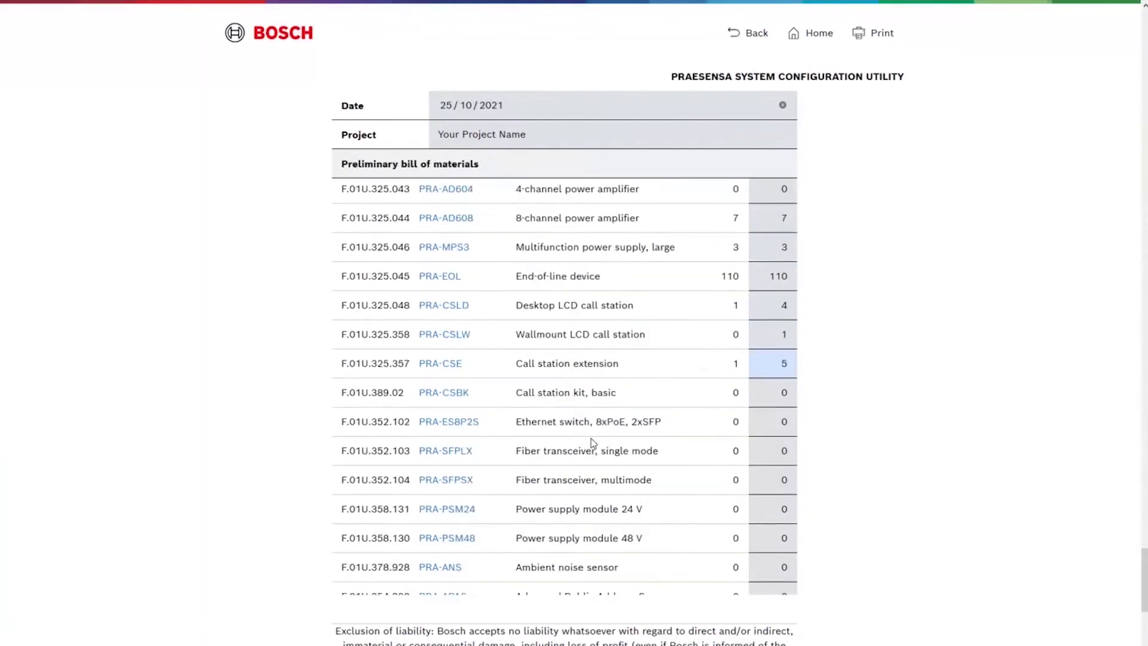
scroll(593, 443, "up", 1)
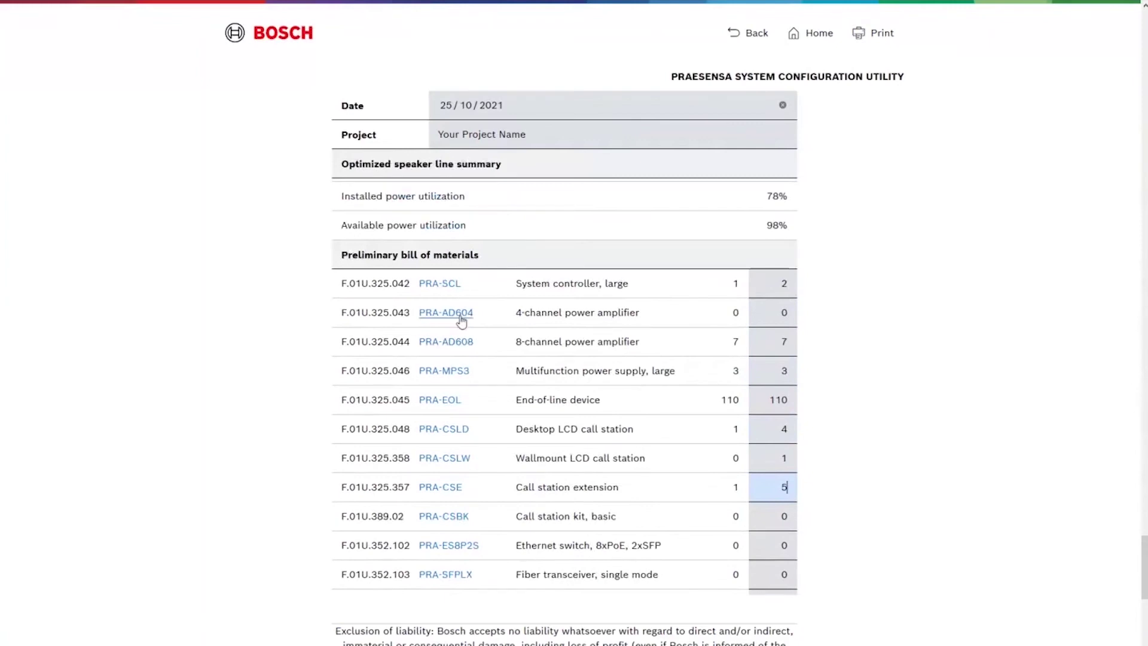
- Open the PRA-AD604 datasheet PDF and scroll to its page 2
left_click(460, 315)
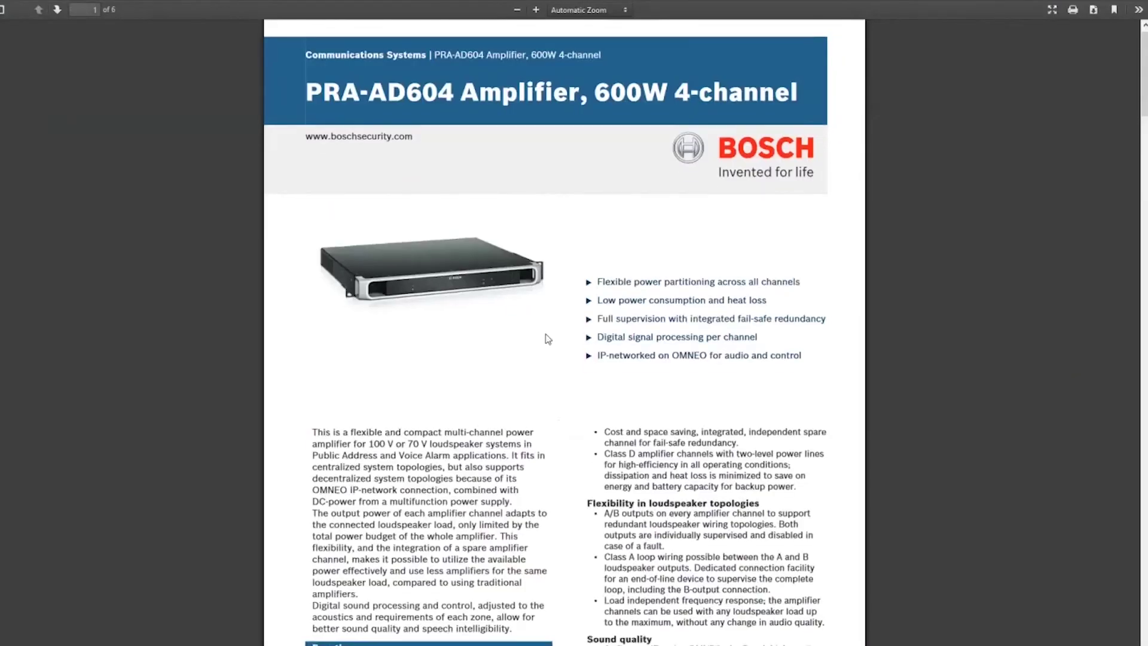
scroll(545, 335, "down", 10)
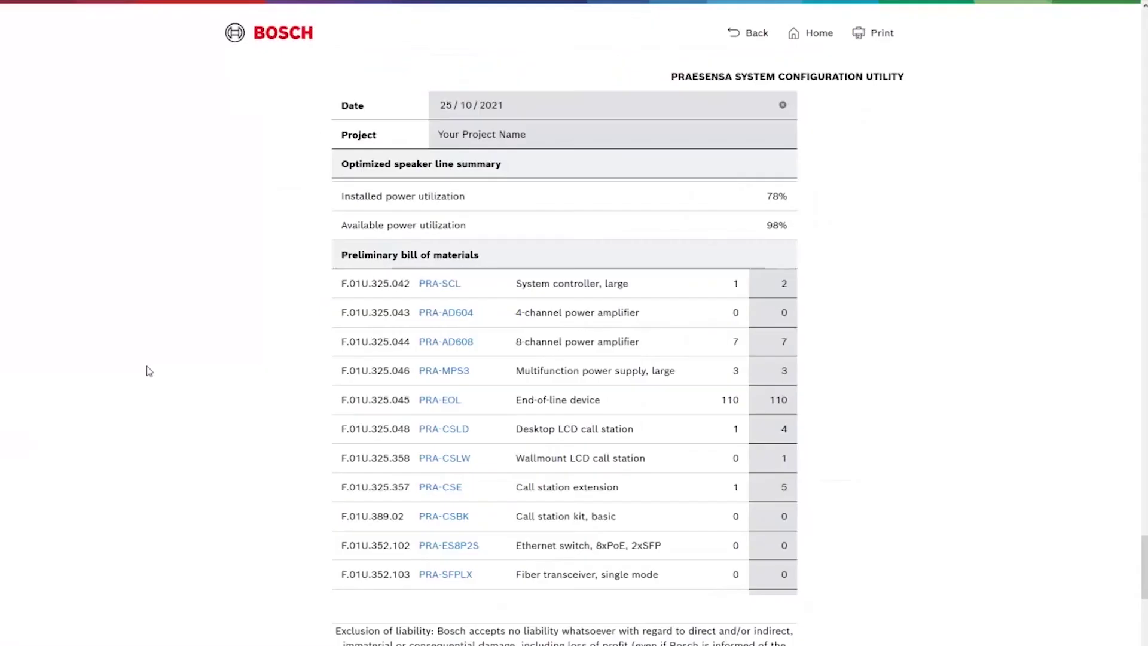
- Increase the battery time in quiescent condition to 32 hours
scroll(147, 370, "down", 3)
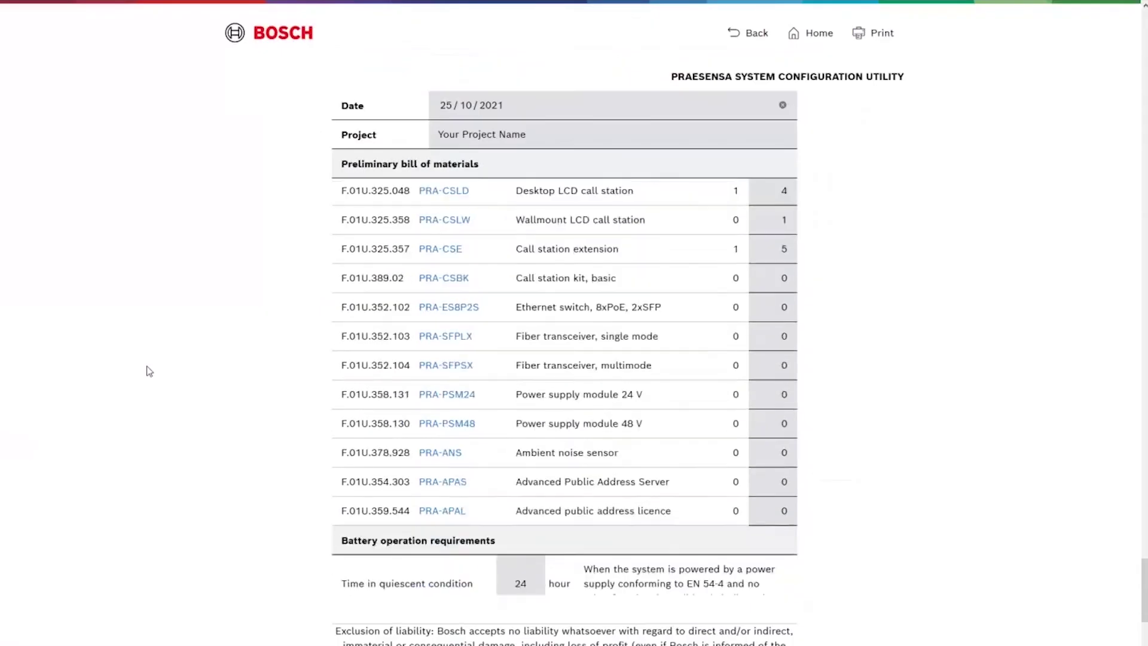
scroll(148, 370, "down", 5)
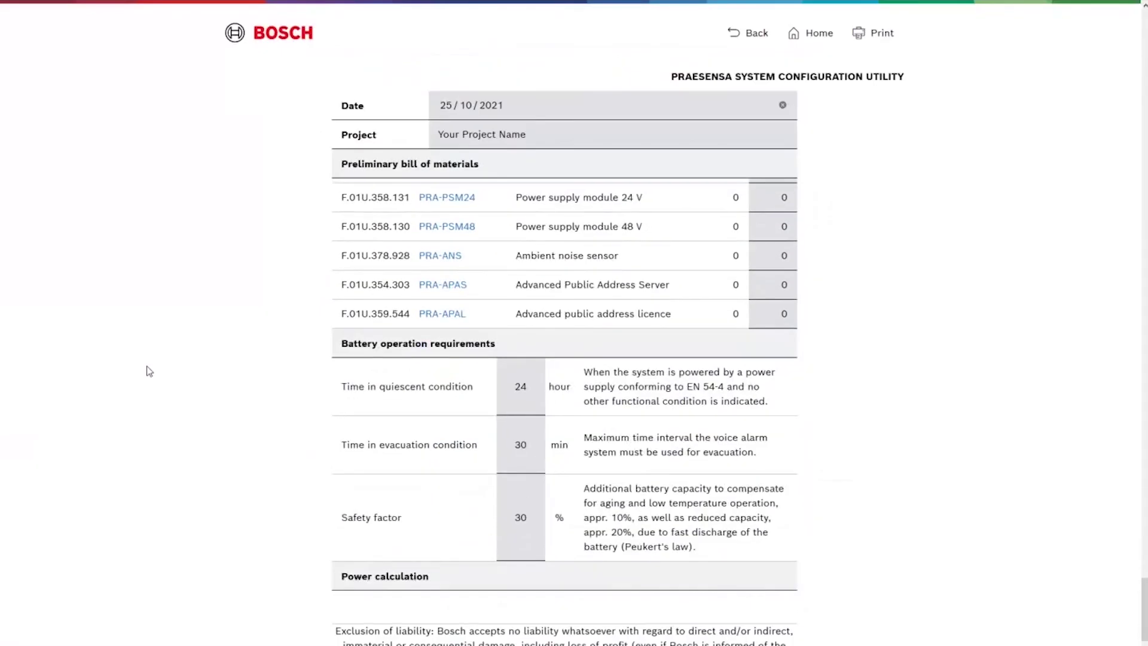
scroll(844, 406, "up", 2)
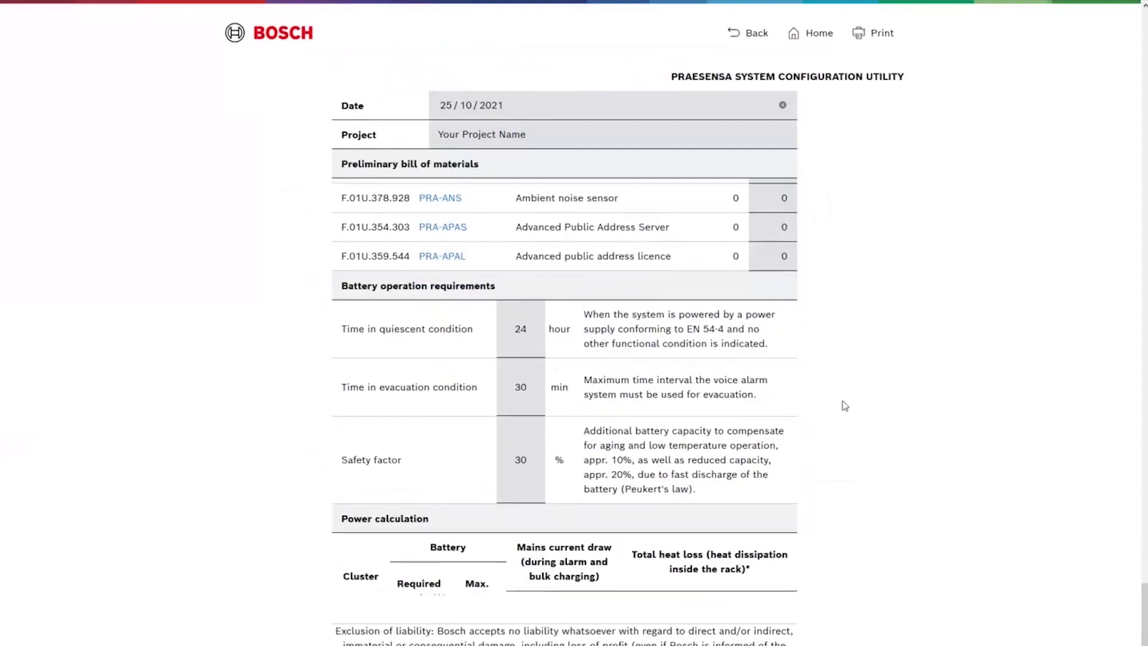
scroll(845, 406, "up", 4)
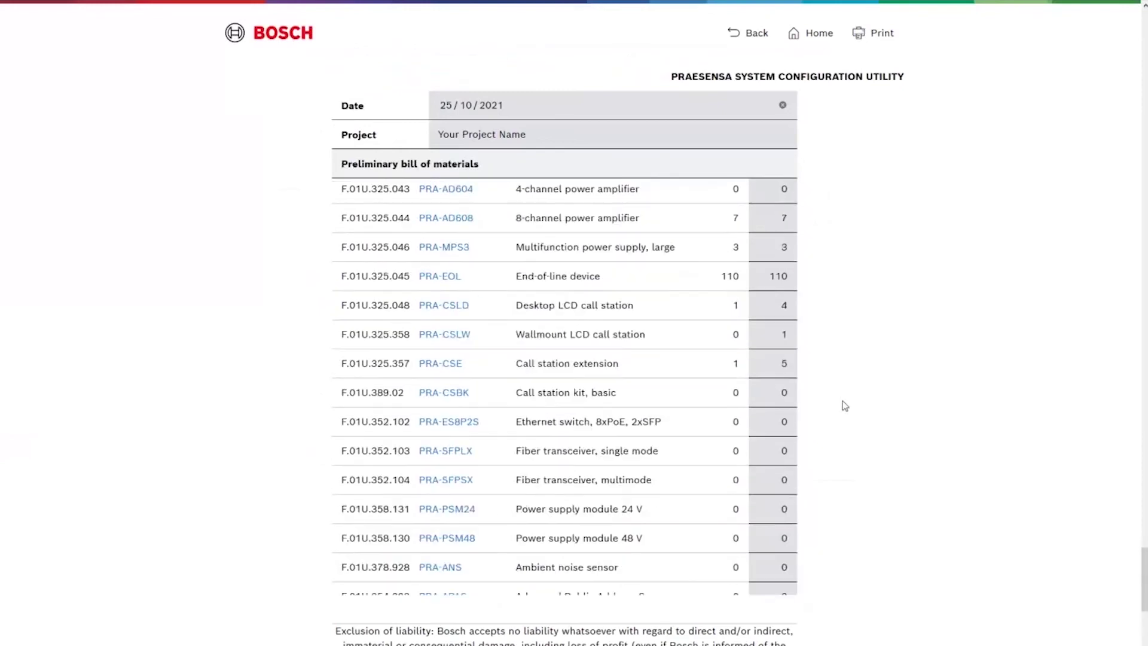
scroll(844, 406, "down", 2)
scroll(844, 406, "down", 6)
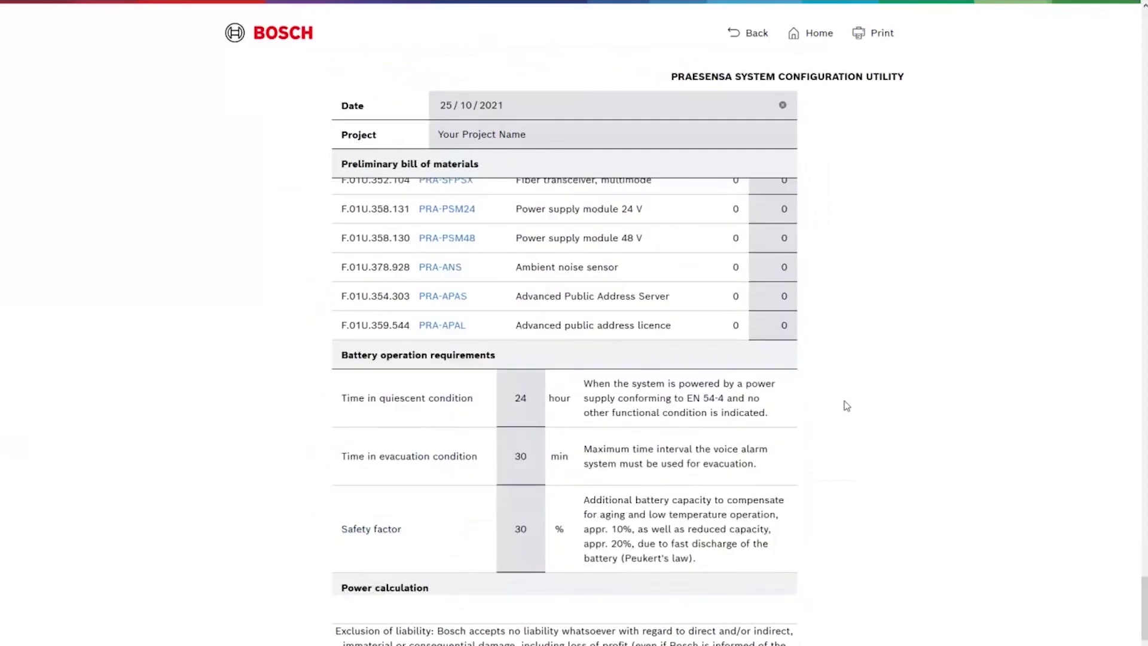
left_click(537, 265)
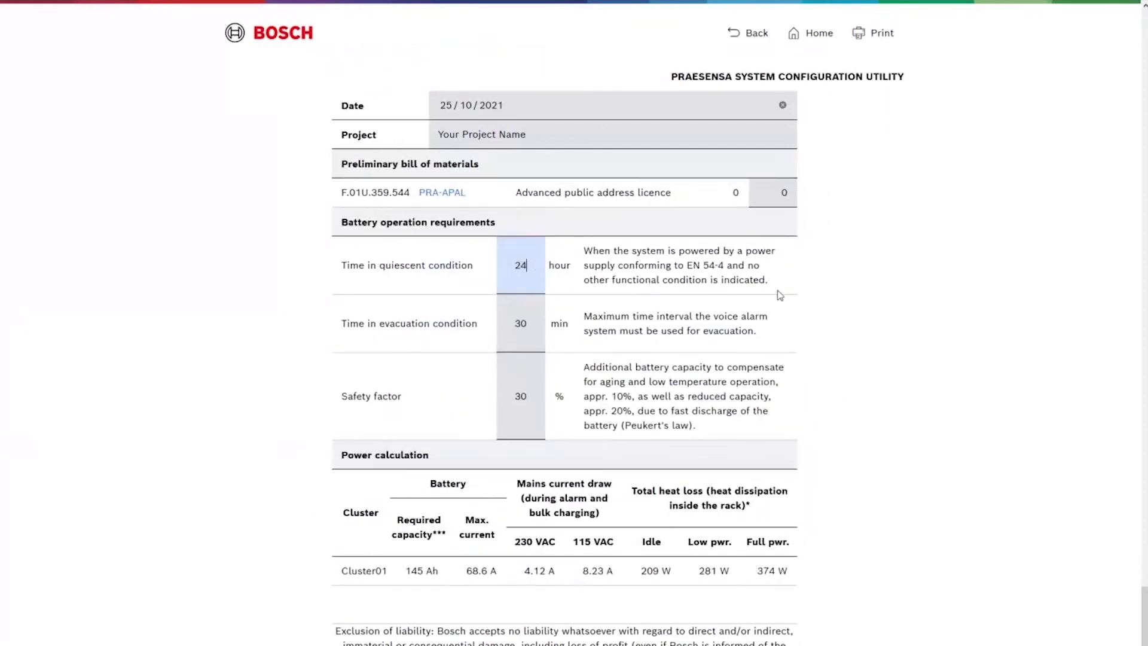
type(".5")
scroll(532, 207, "up", 20)
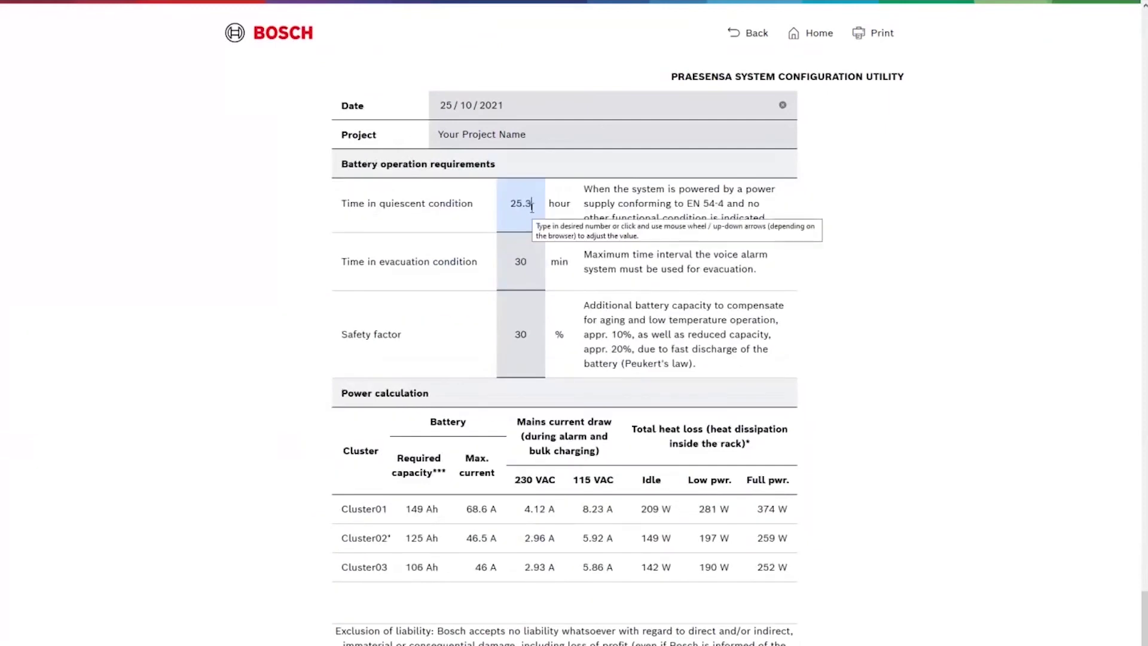
scroll(531, 207, "up", 3)
scroll(532, 208, "up", 17)
scroll(532, 208, "up", 13)
scroll(532, 207, "up", 5)
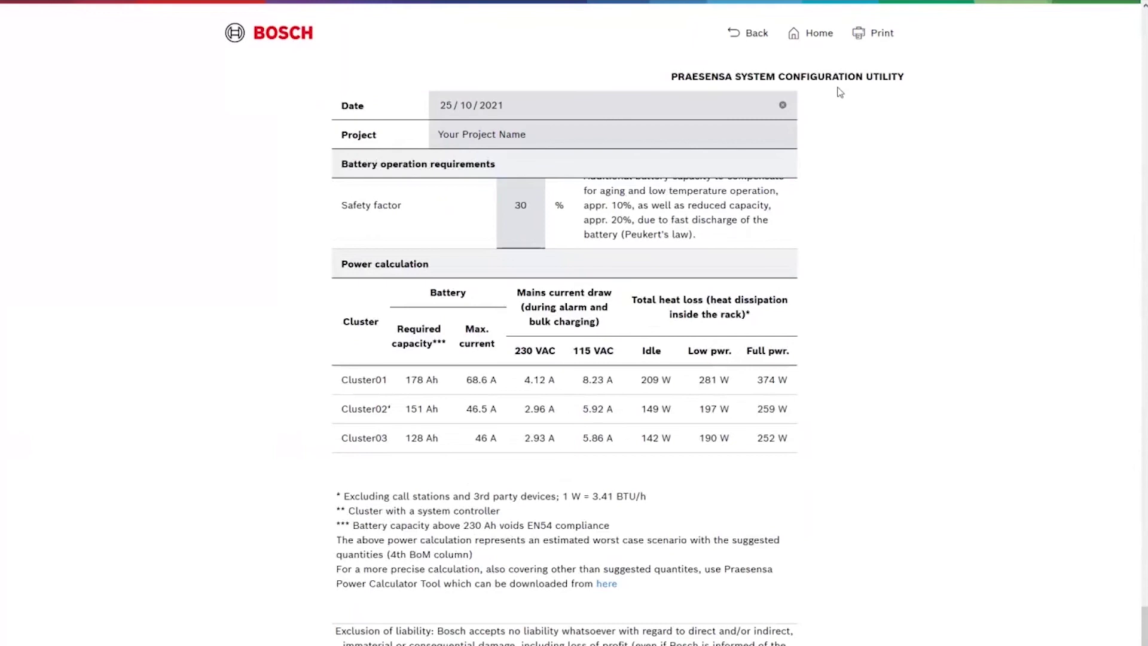
- Print the report via Microsoft Print to PDF, overwriting STF_5_ELT_XX_LA_XX_1020_03_P.pdf
left_click(872, 40)
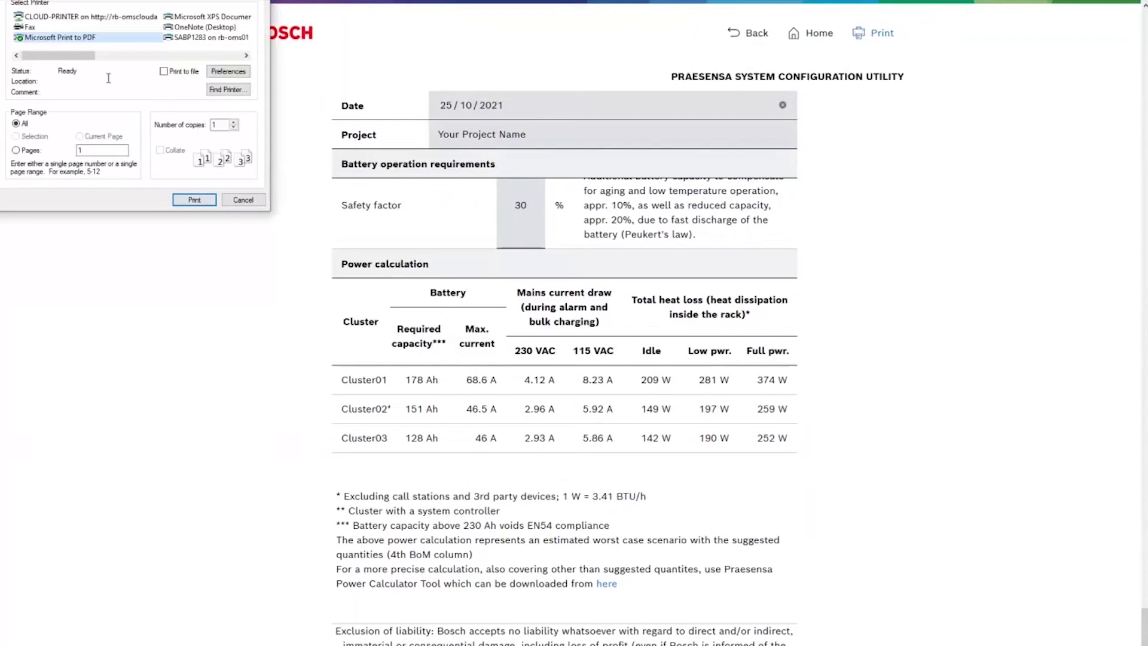
left_click(194, 201)
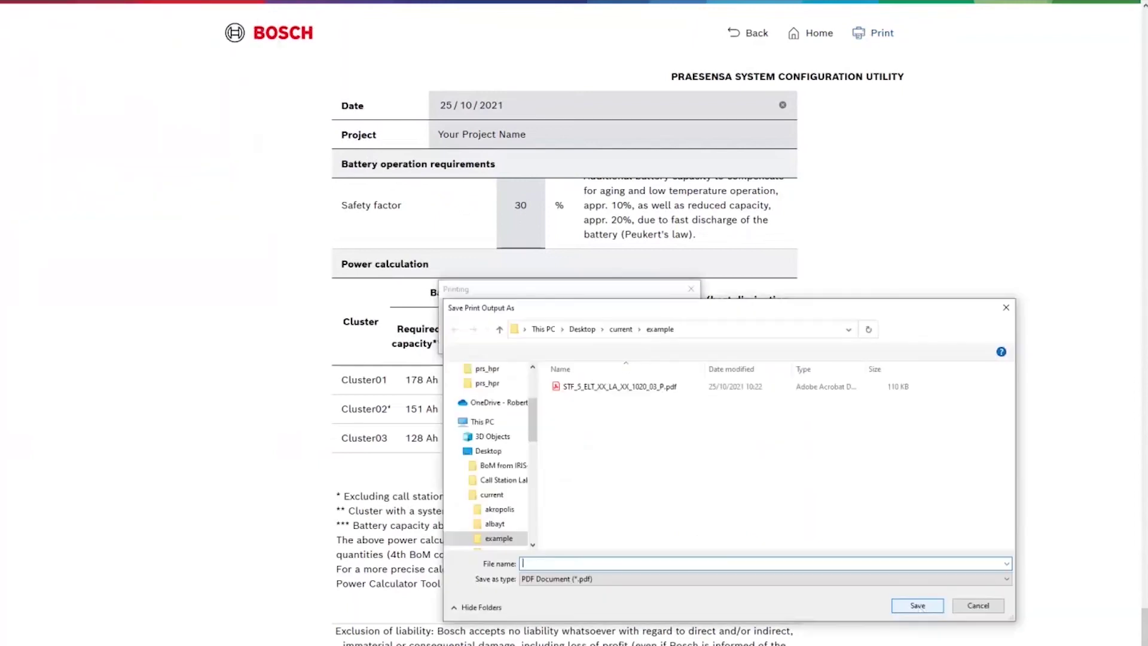
left_click(917, 606)
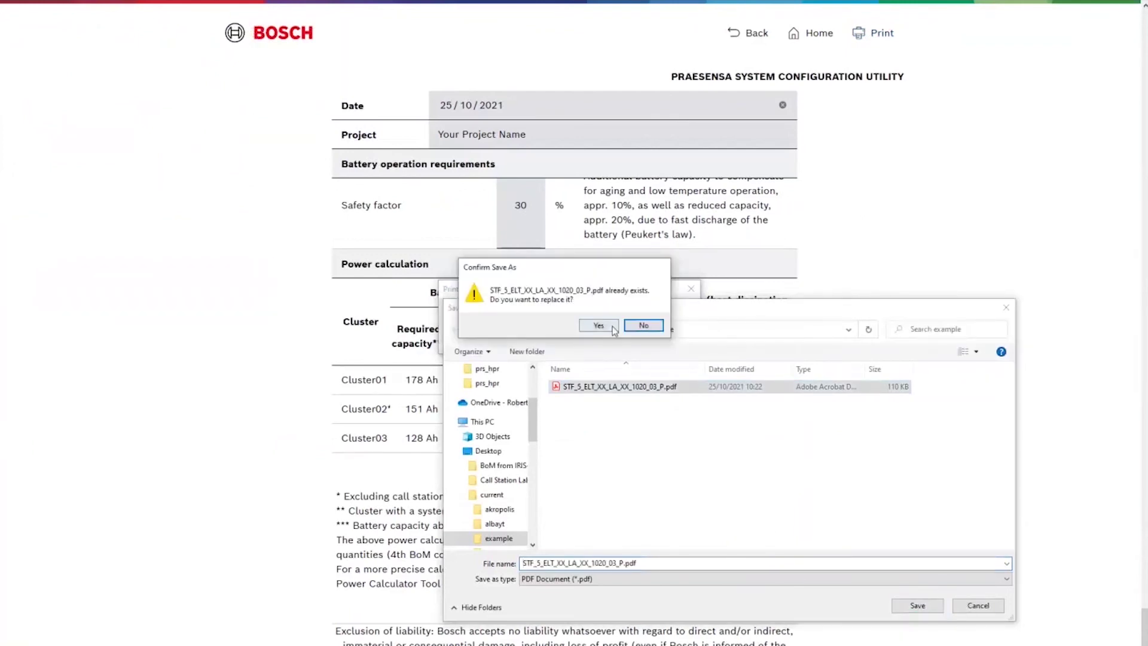
key("Left")
key("Return")
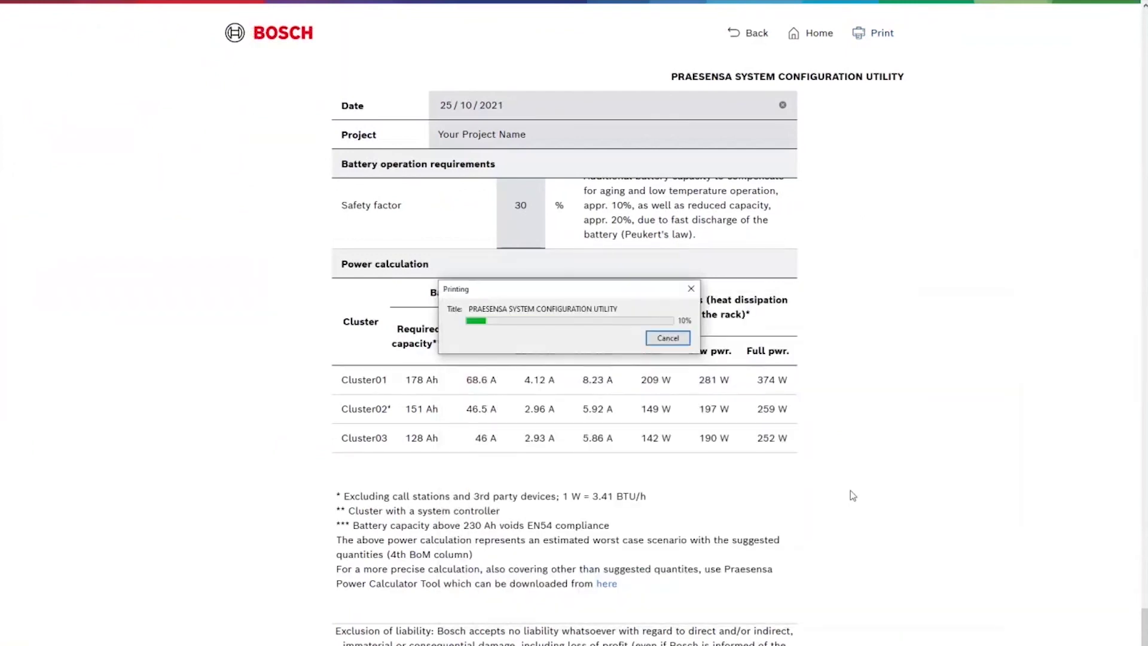